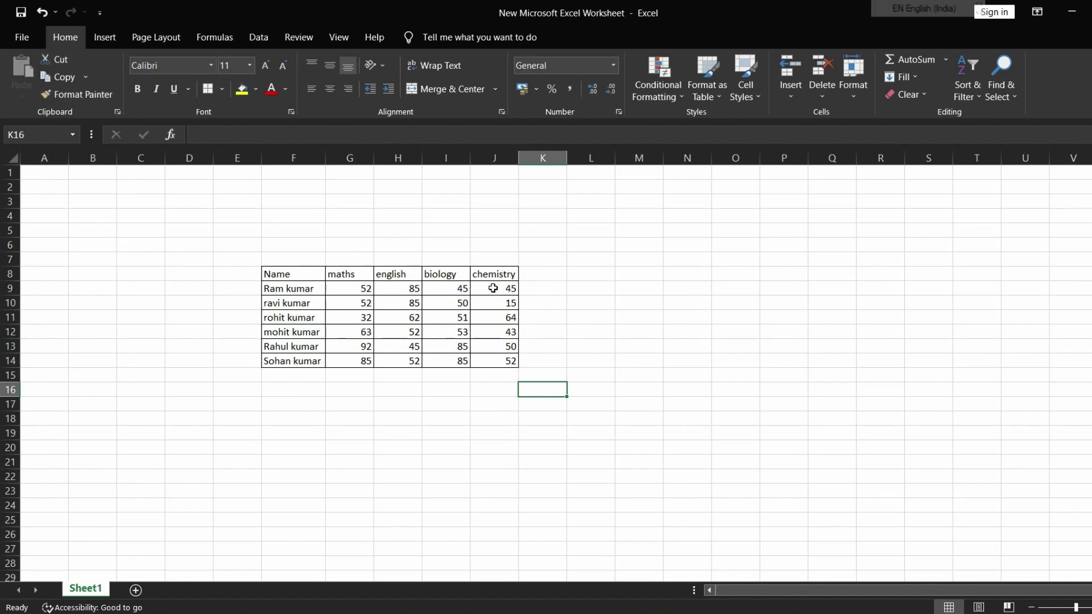
- Cut the six chemistry marks from J9:J14 and paste them into L9:L14
drag(493, 288, 505, 356)
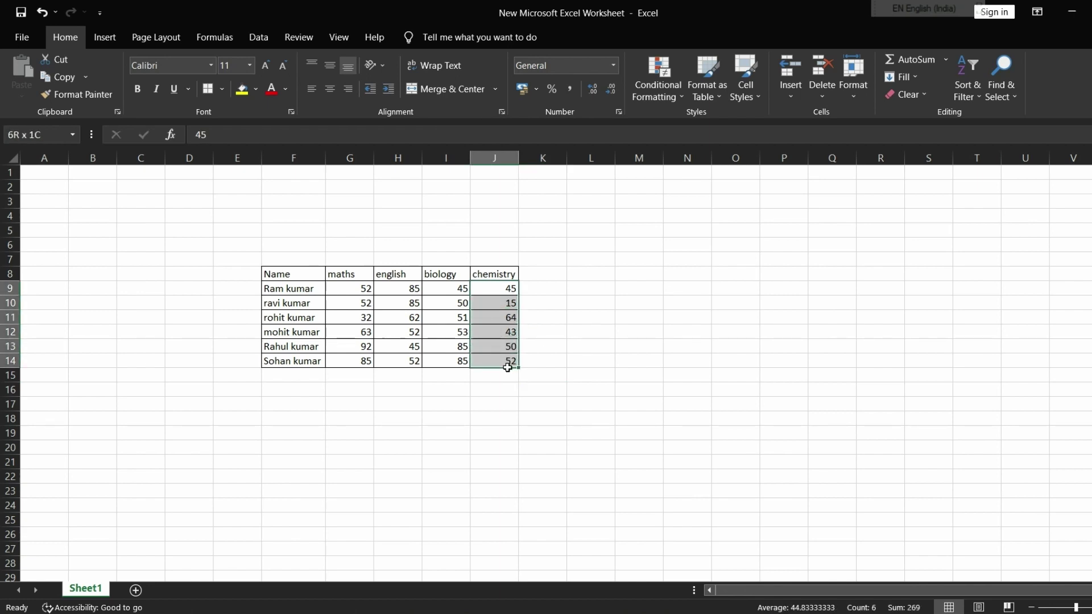
drag(507, 367, 508, 369)
click(53, 60)
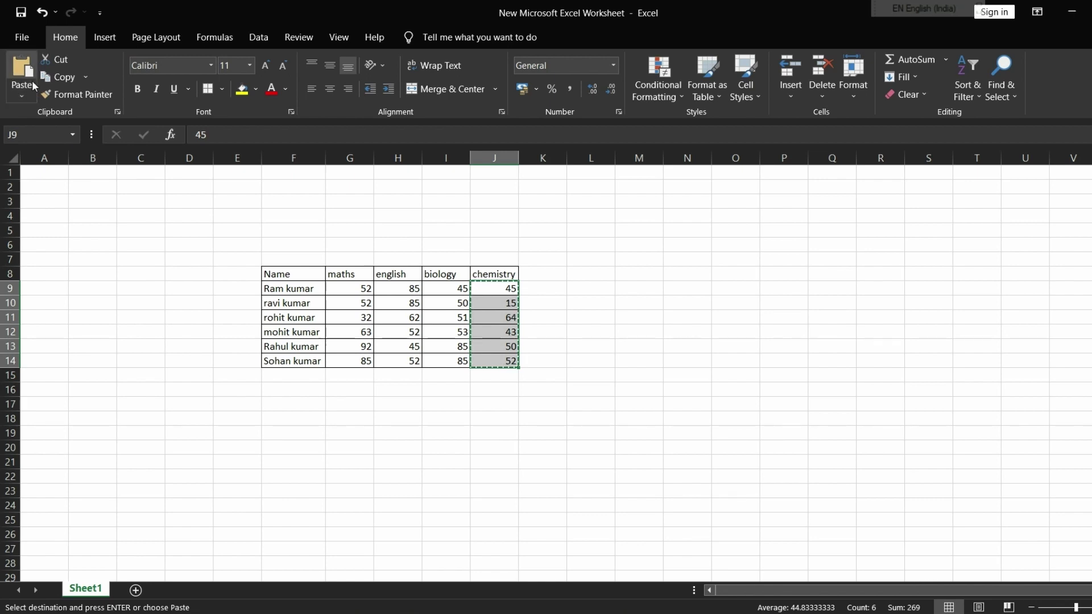
click(595, 289)
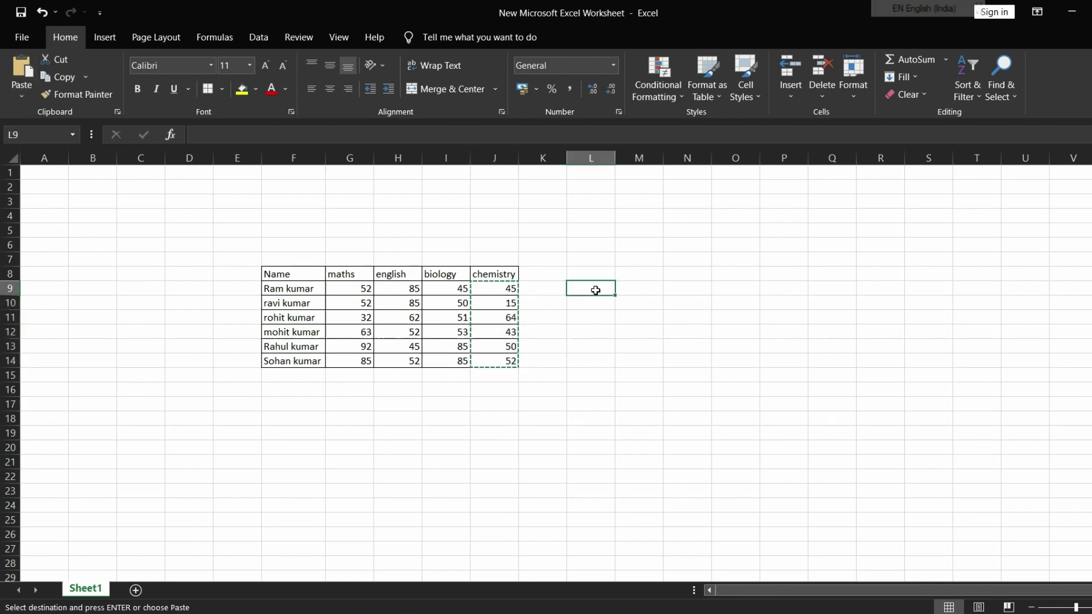
click(20, 71)
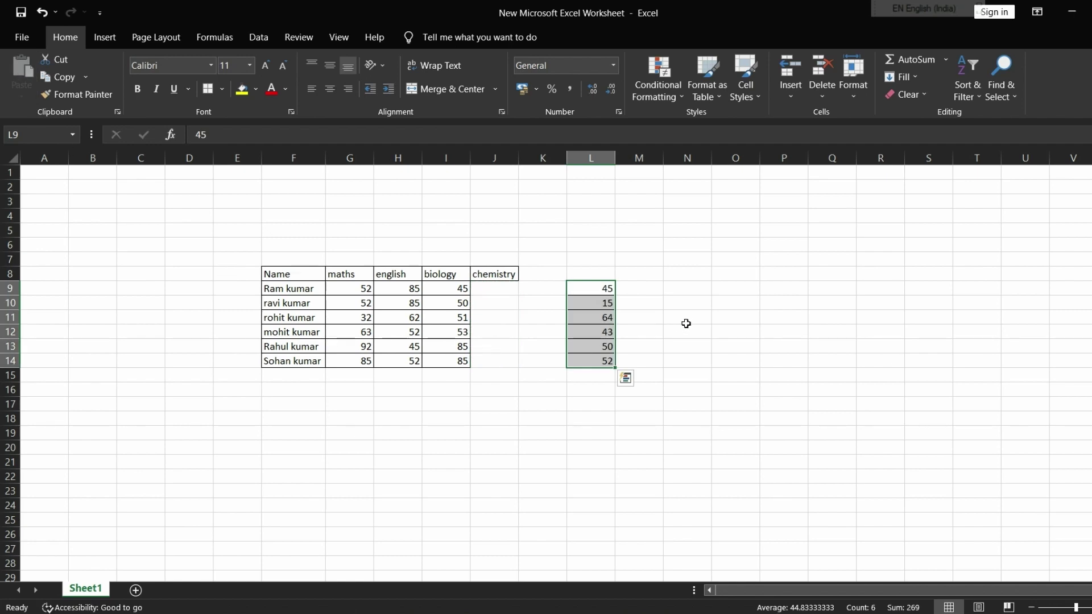
key(Escape)
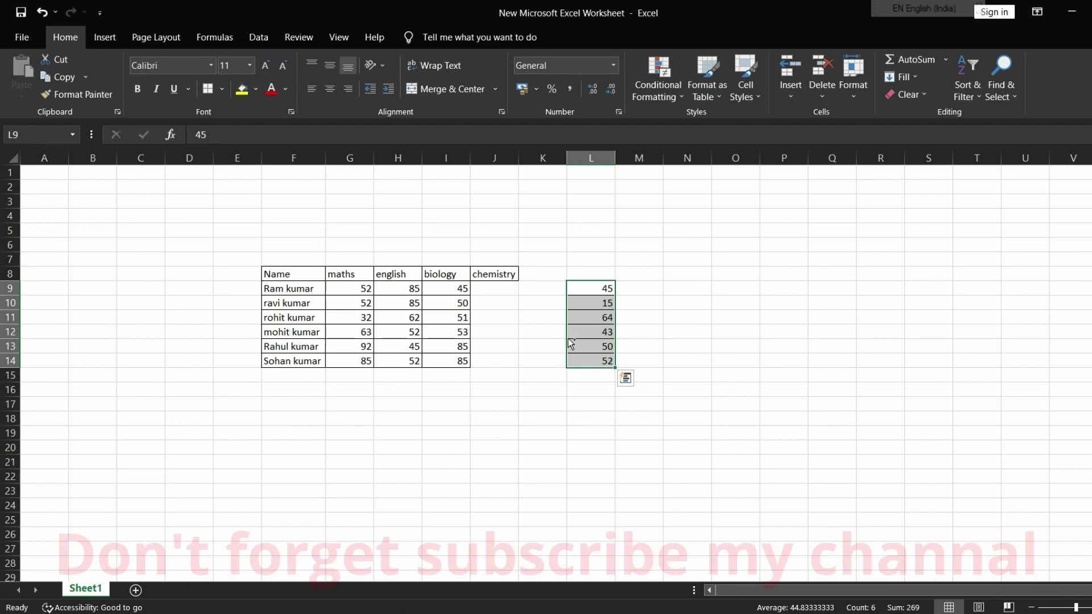
- Undo the move, then copy the chemistry marks J9:J14 into M9:M14
key(ctrl+z)
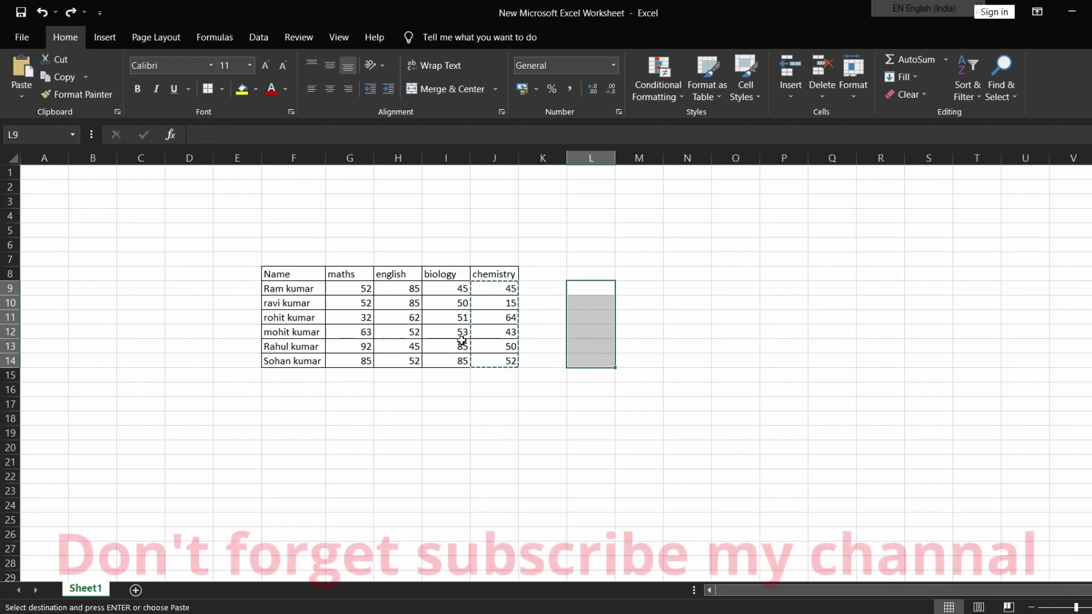
click(523, 335)
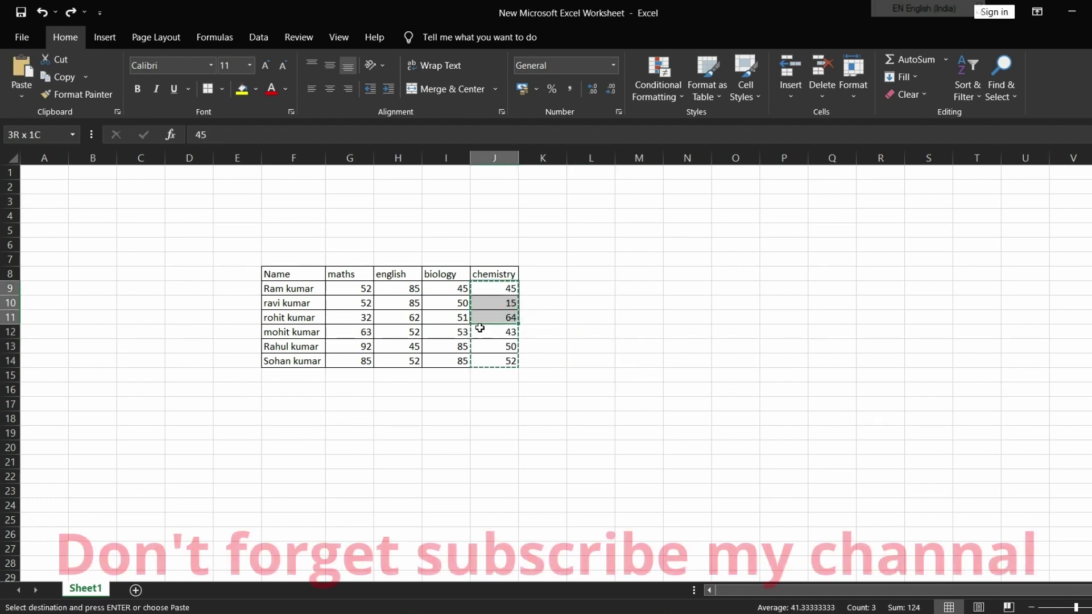
drag(494, 376, 493, 361)
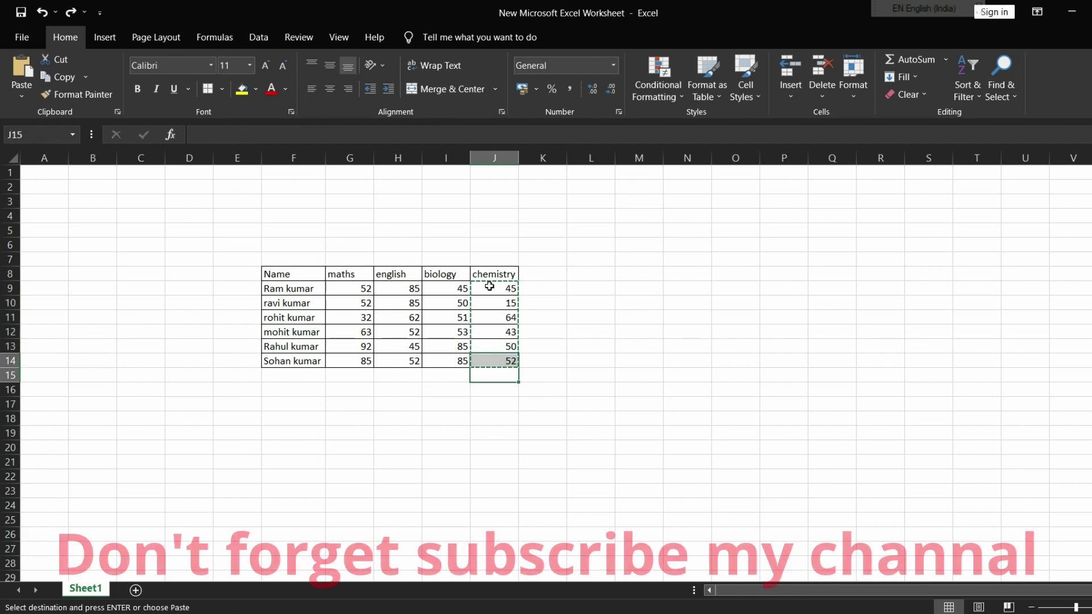
drag(489, 286, 491, 360)
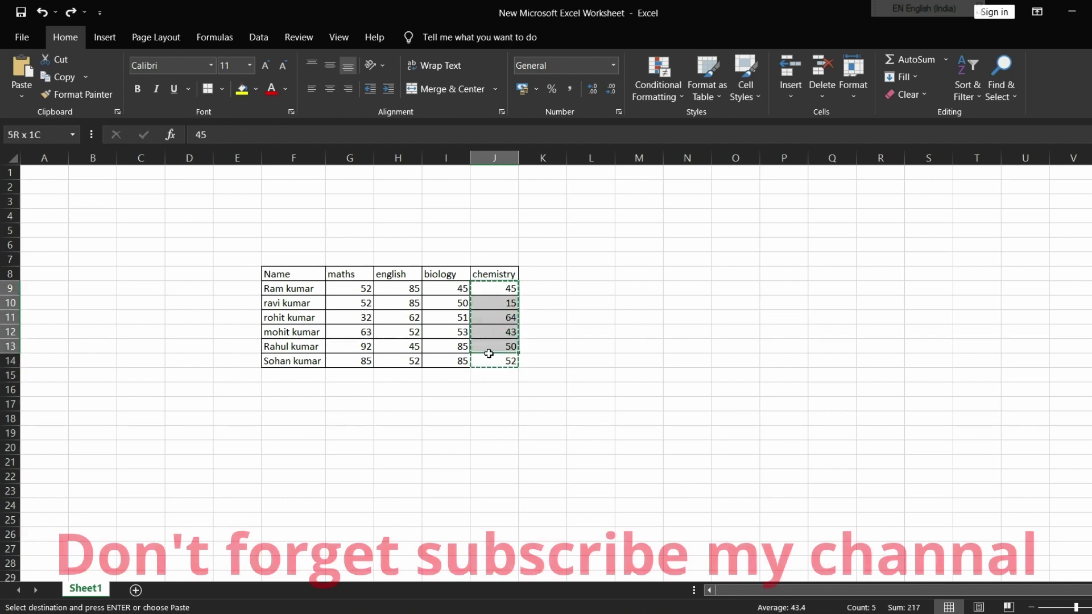
click(80, 78)
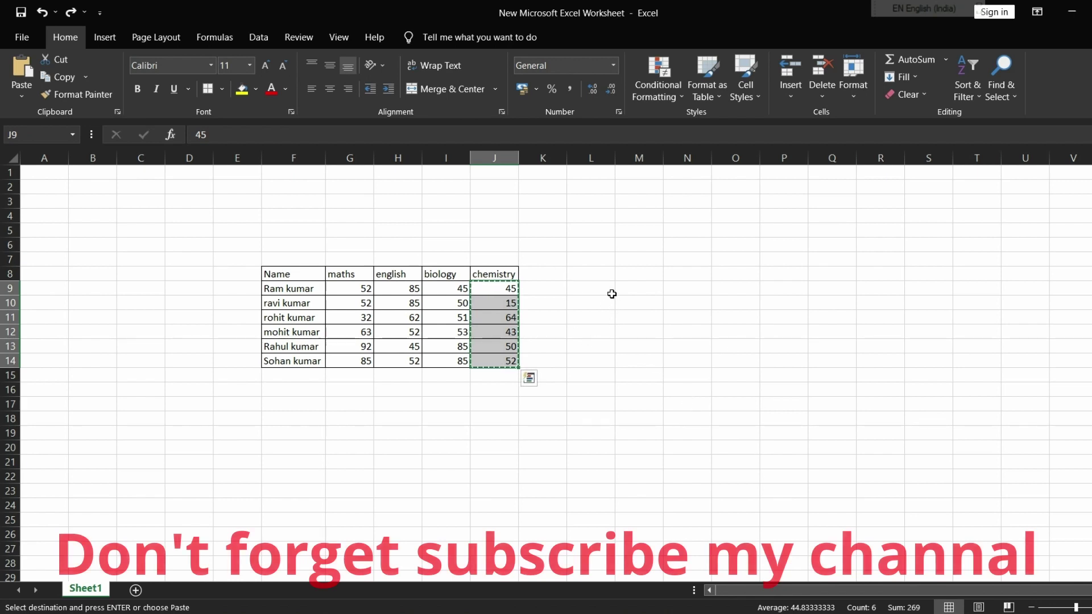
click(647, 291)
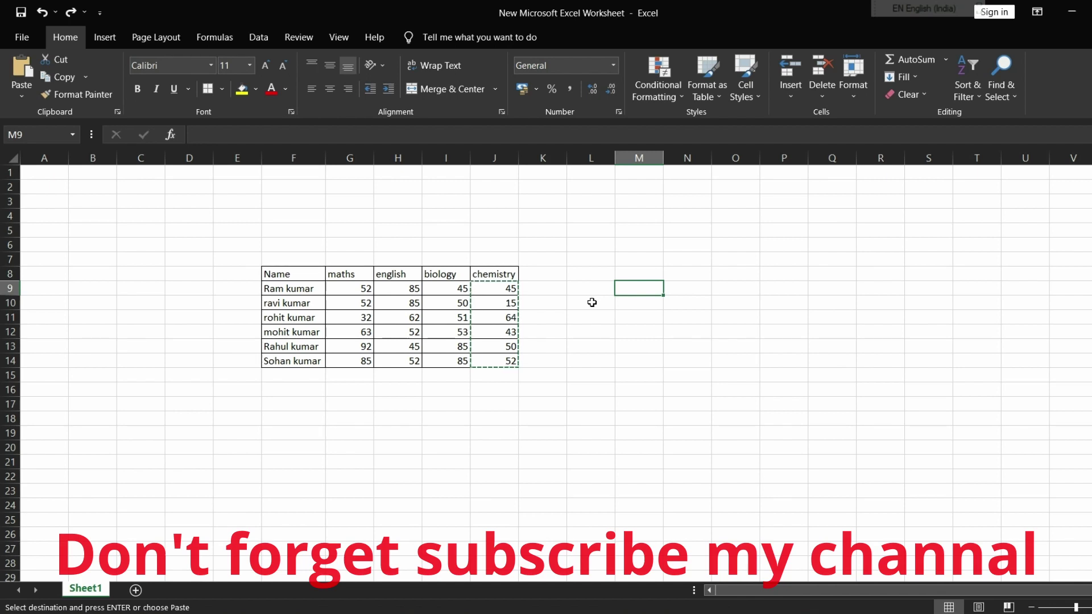
click(20, 70)
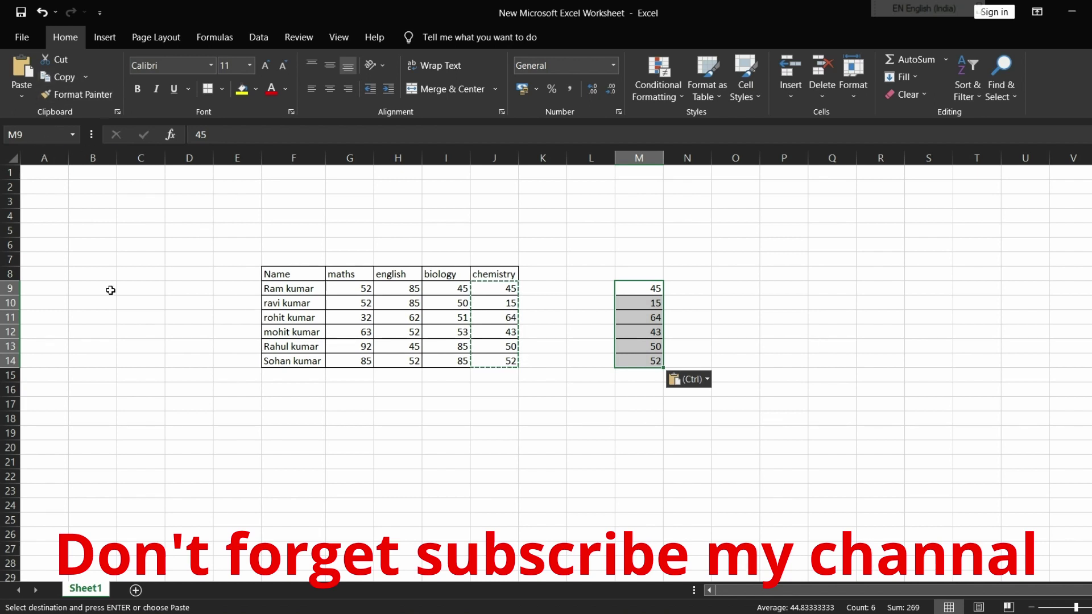
click(635, 323)
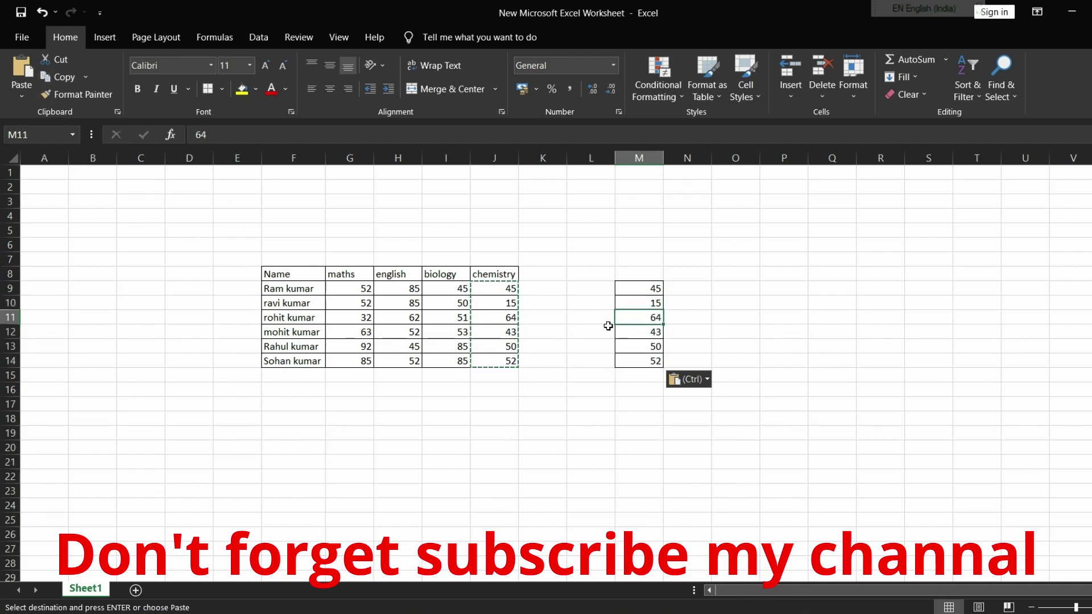
drag(608, 326, 639, 316)
- Fill the header row F8:J8 dark orange and make its text yellow
drag(288, 274, 499, 277)
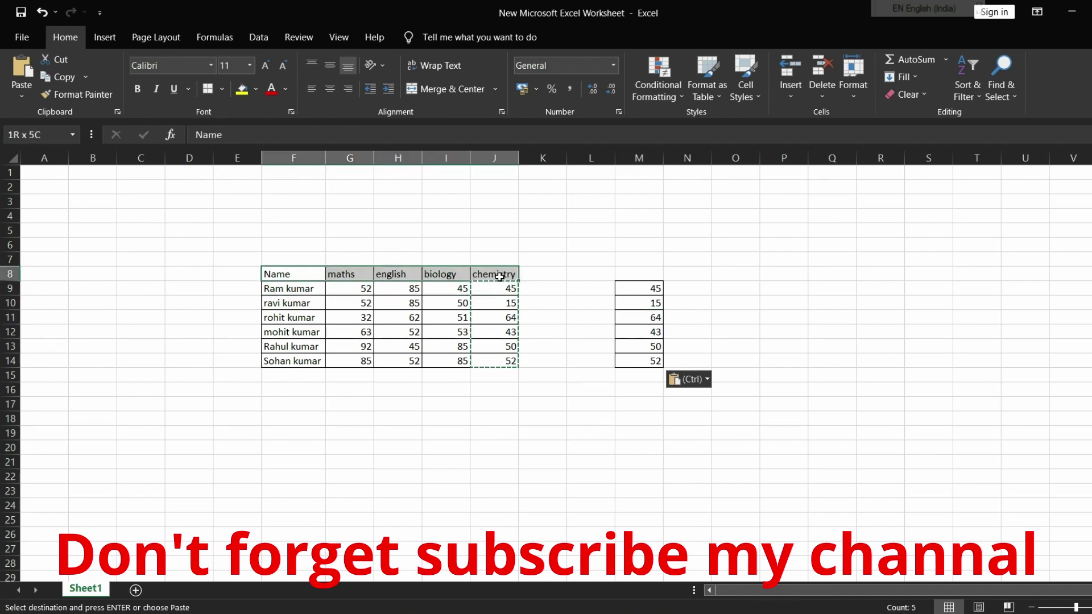
click(256, 89)
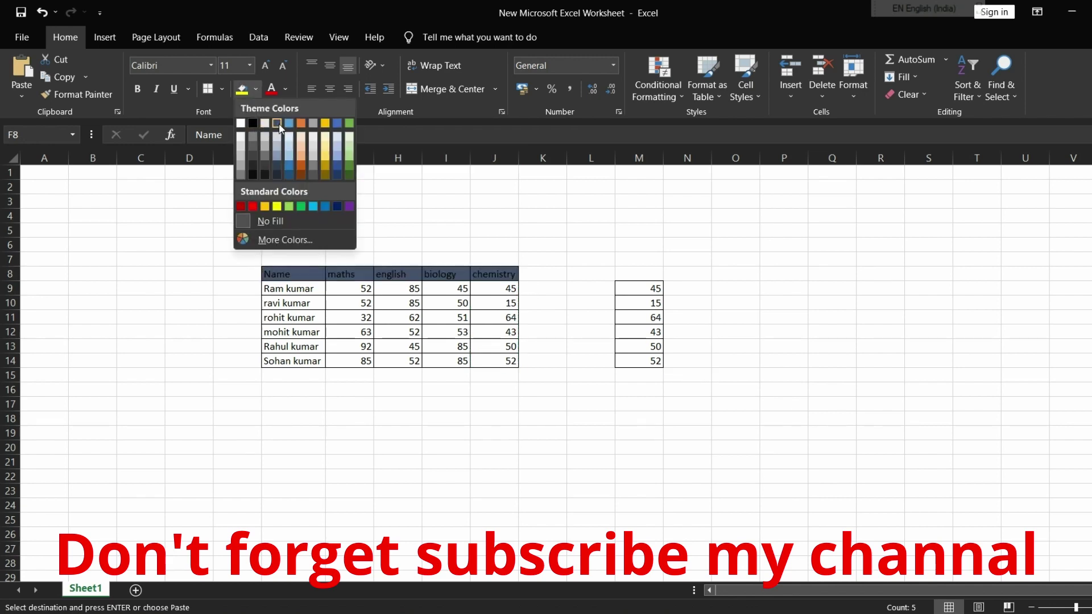
click(299, 165)
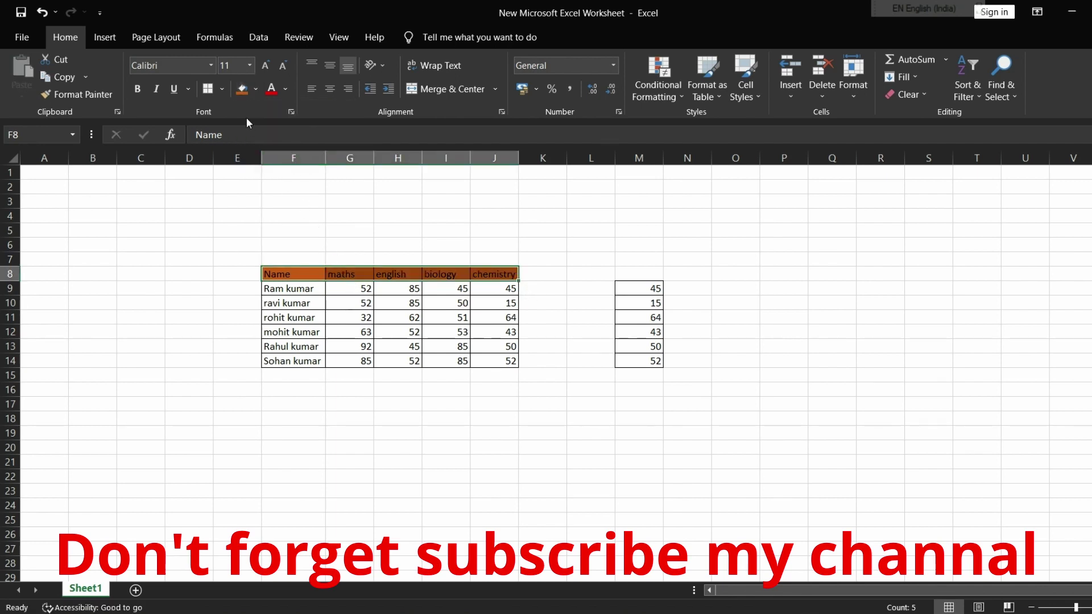
click(284, 92)
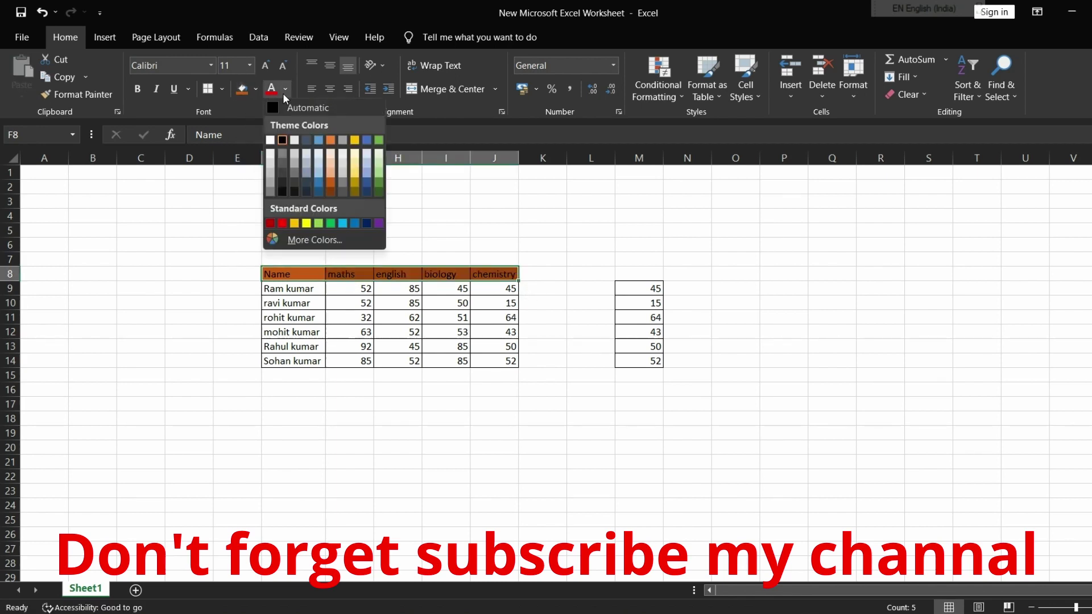
click(282, 223)
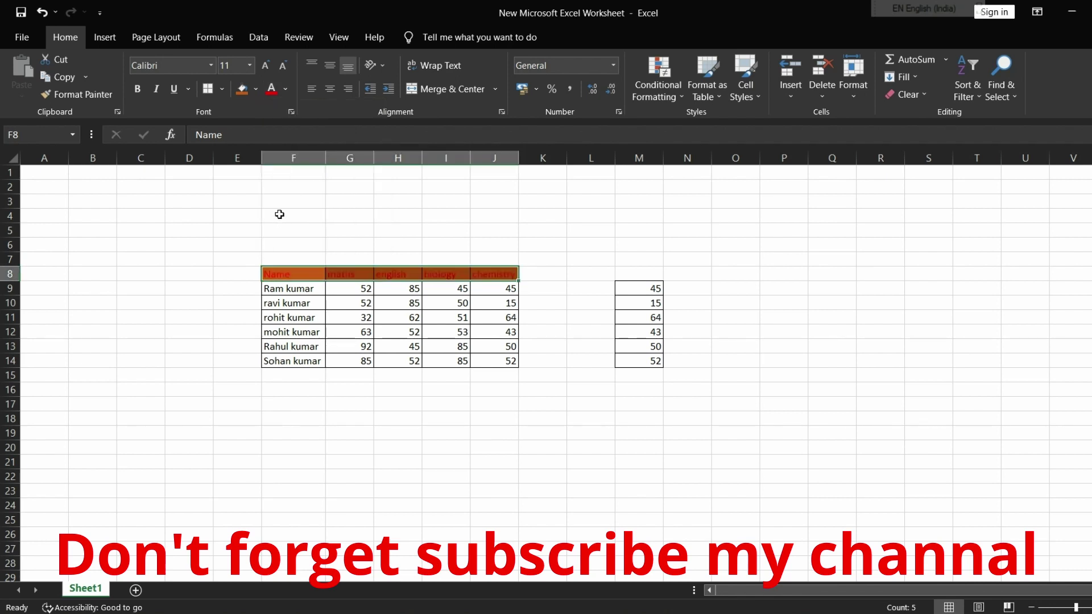
click(282, 88)
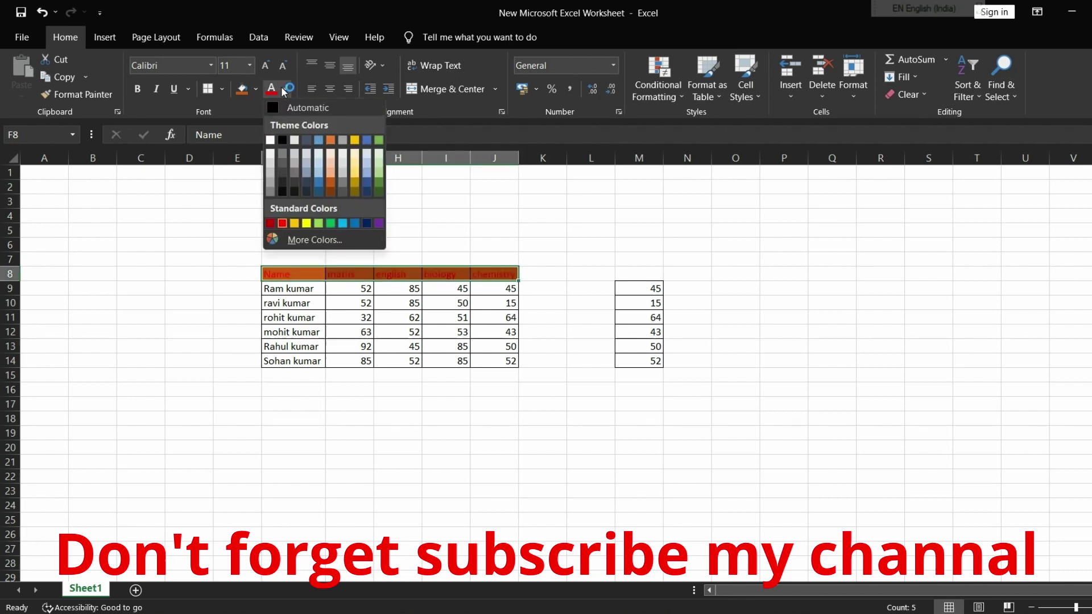
click(307, 224)
click(446, 245)
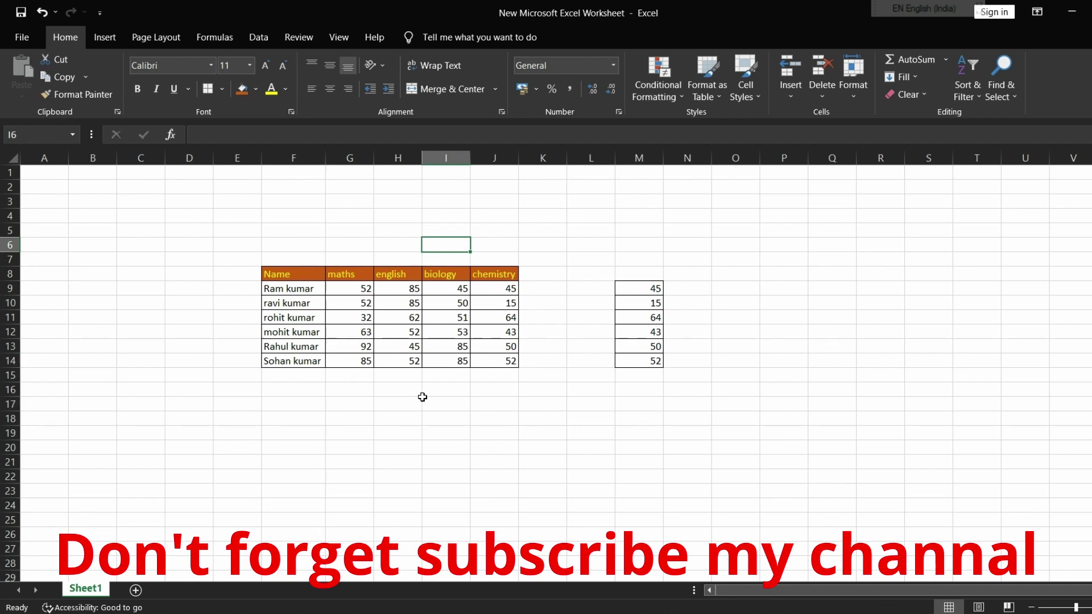
- Format-paint the header's style onto row 14 (F14:J14), then from row 14 onto row 11
drag(288, 277, 497, 275)
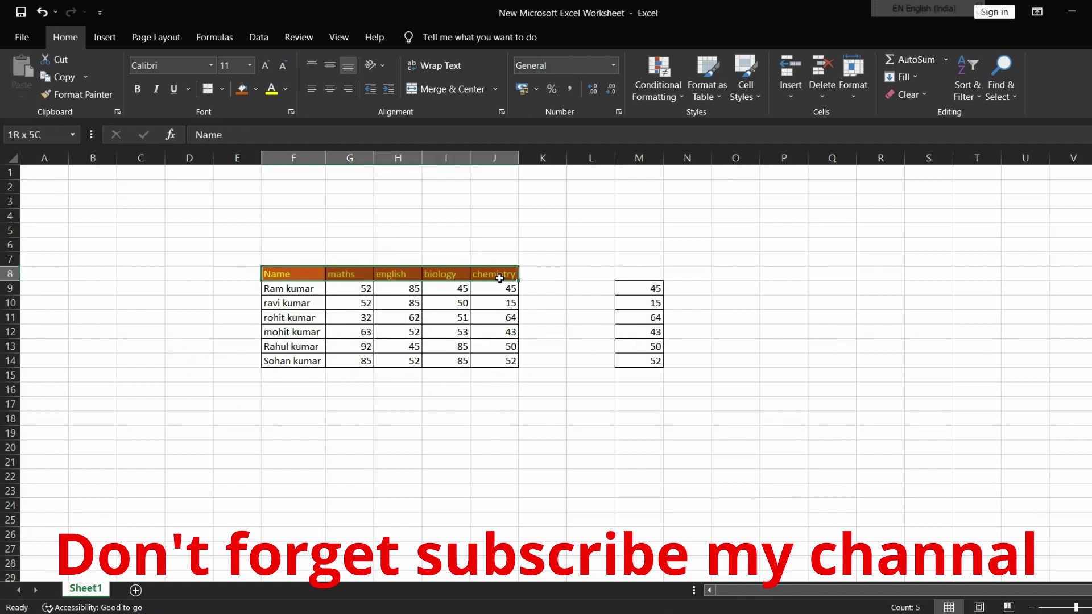
click(81, 95)
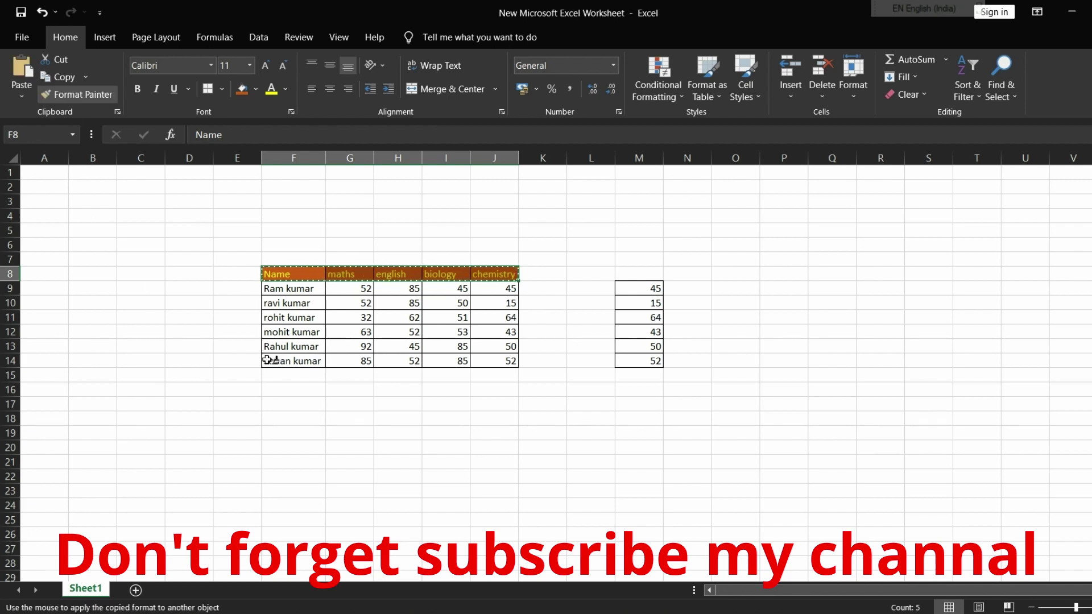
drag(275, 360, 518, 350)
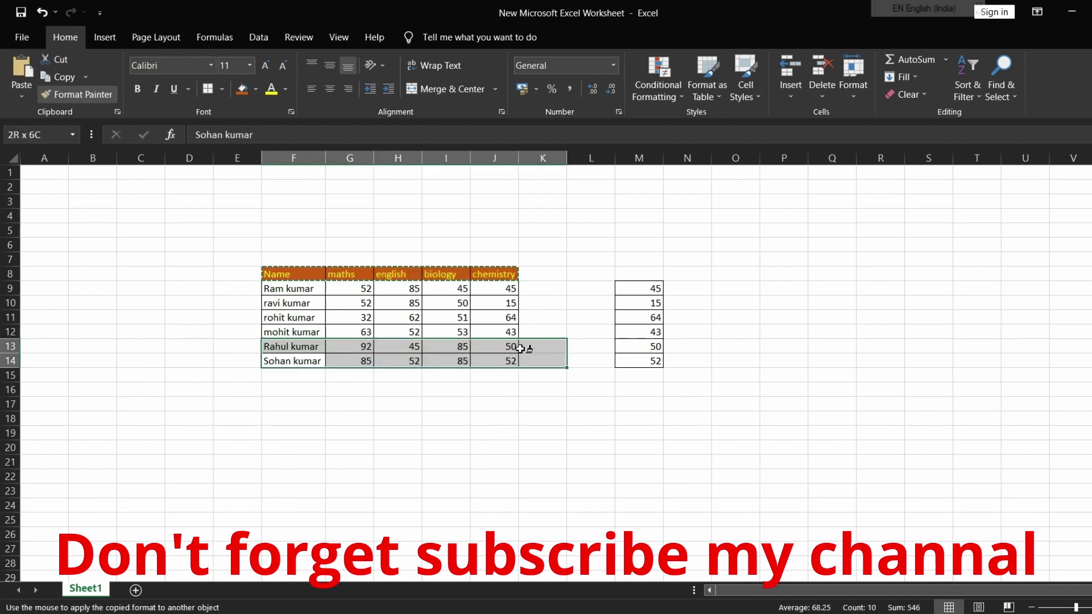
drag(517, 350, 512, 369)
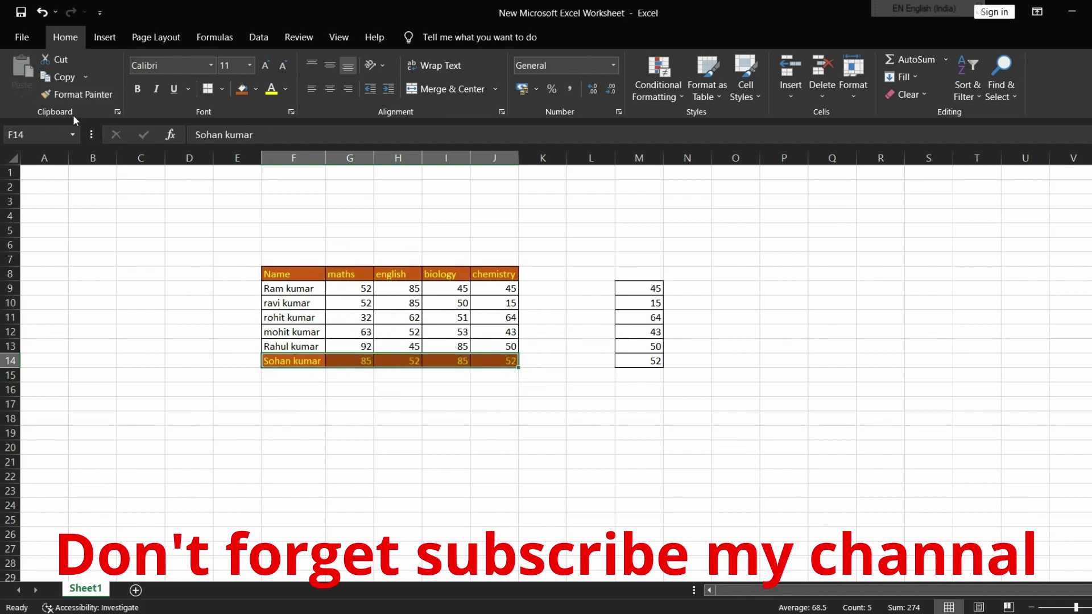
click(73, 95)
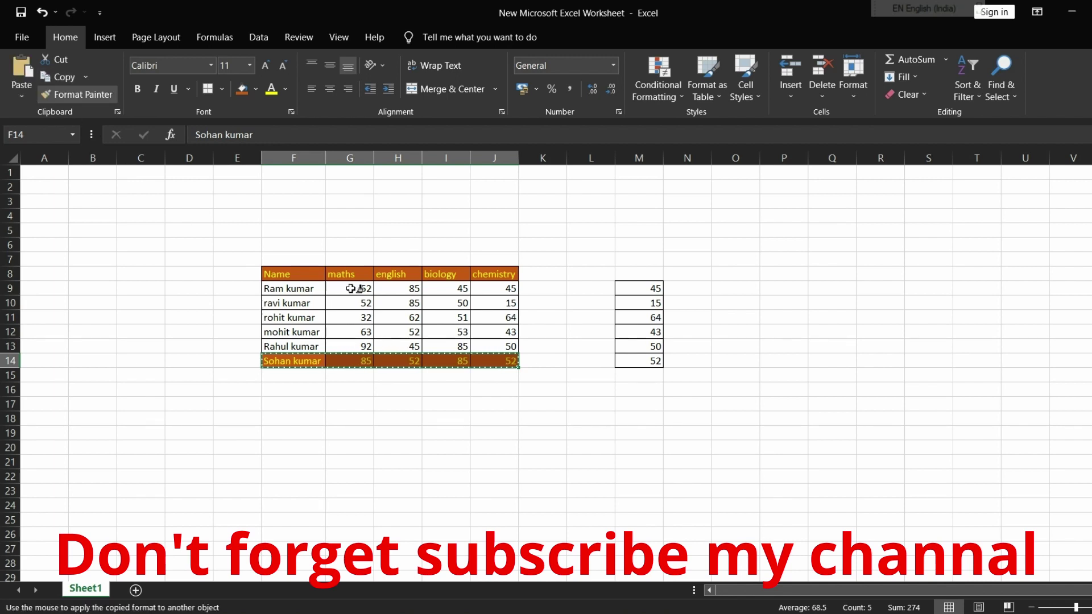
drag(268, 317, 504, 314)
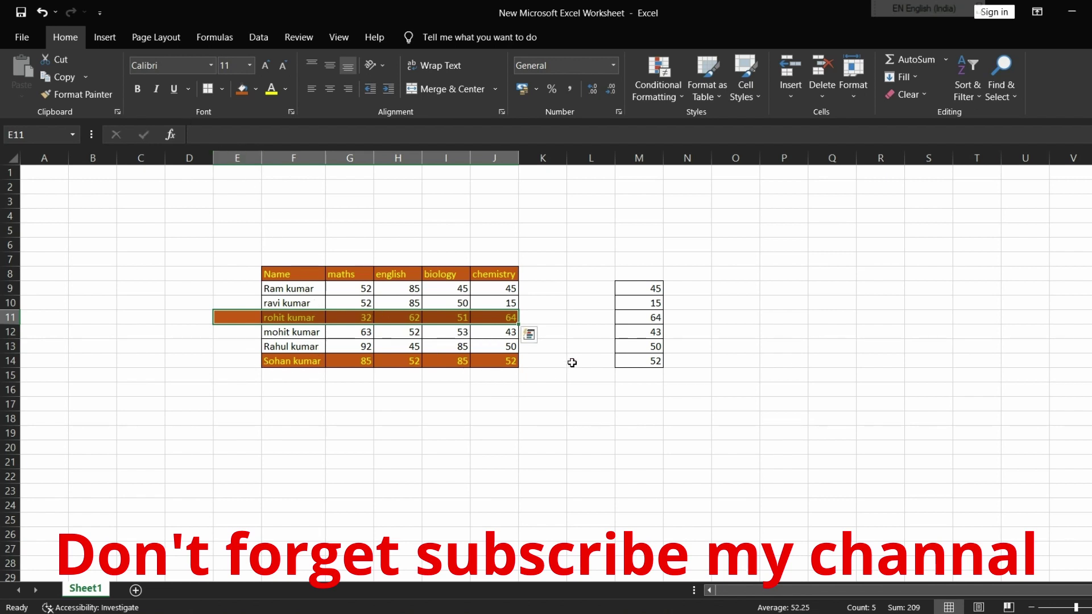
- Clear Formats on E9:K14 so only the header row keeps its colours
drag(265, 270, 511, 362)
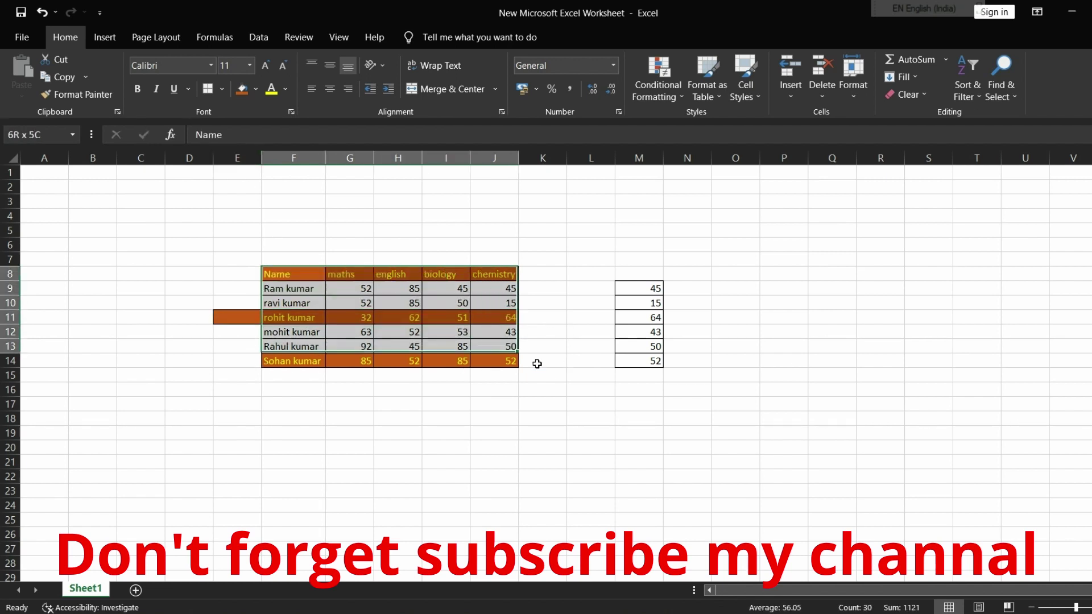
click(555, 316)
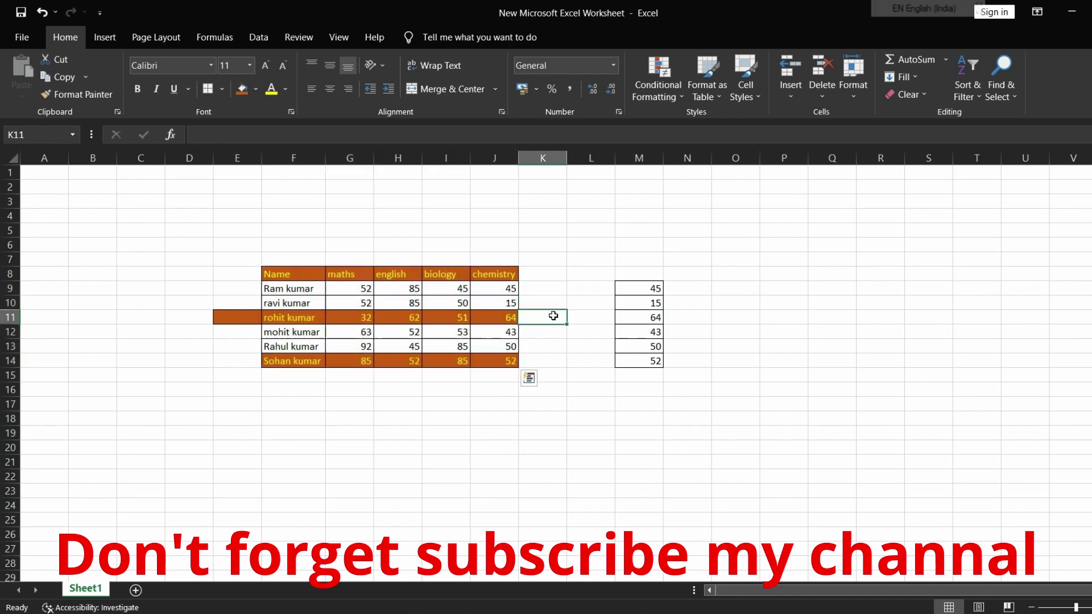
mouse_move(258, 293)
mouse_down()
mouse_move(321, 319)
mouse_move(546, 362)
mouse_up()
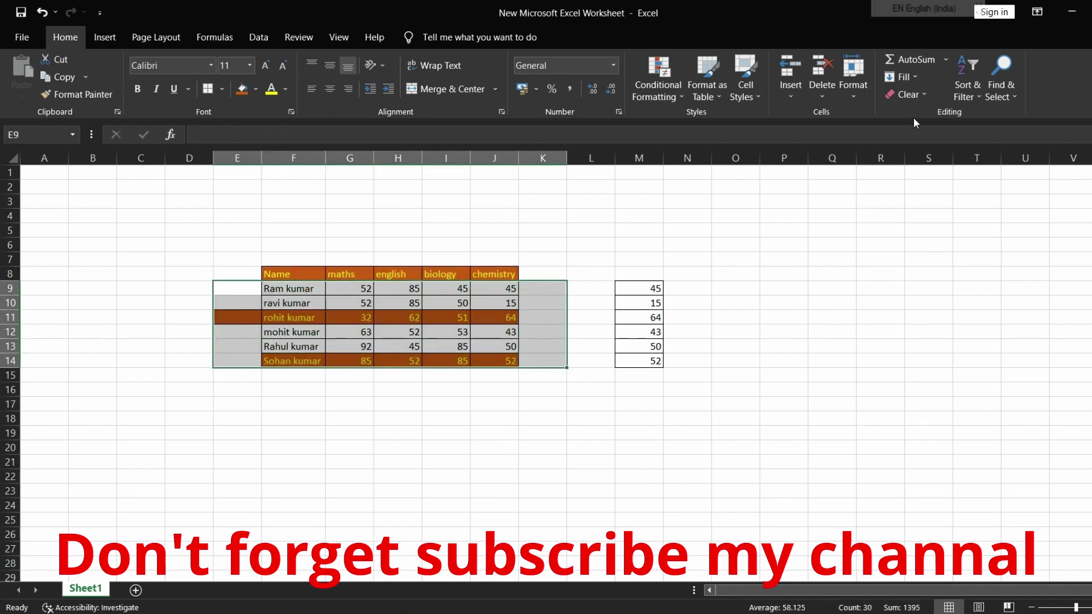
click(923, 94)
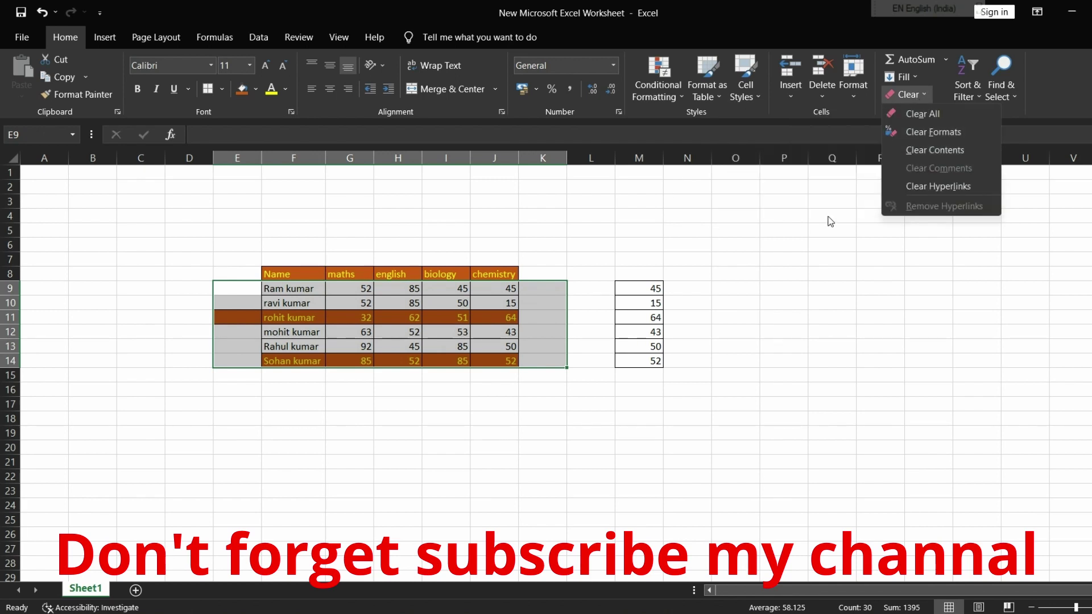
click(938, 132)
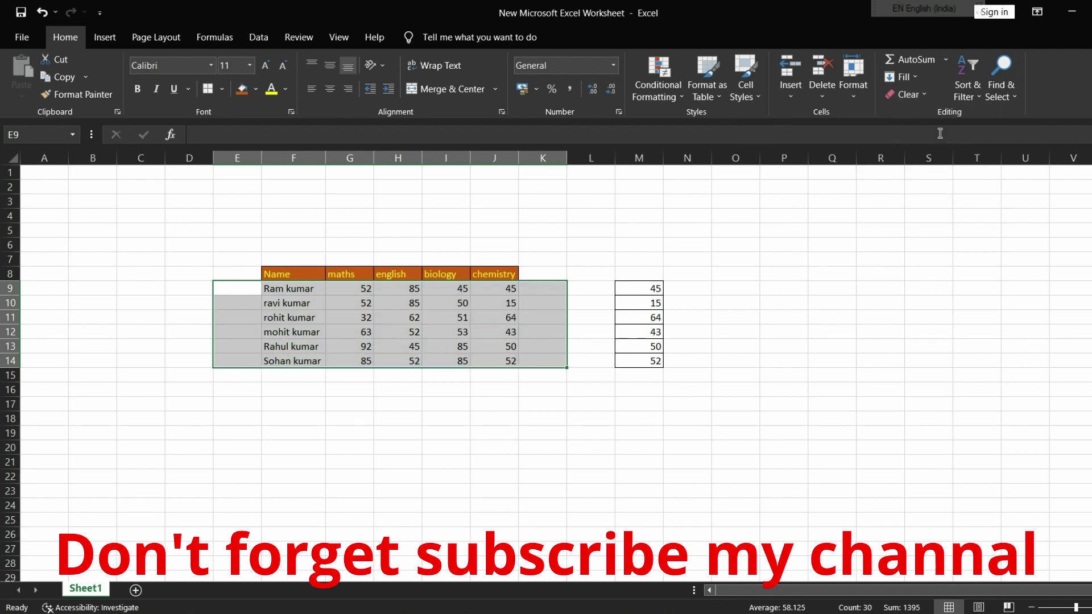
click(398, 348)
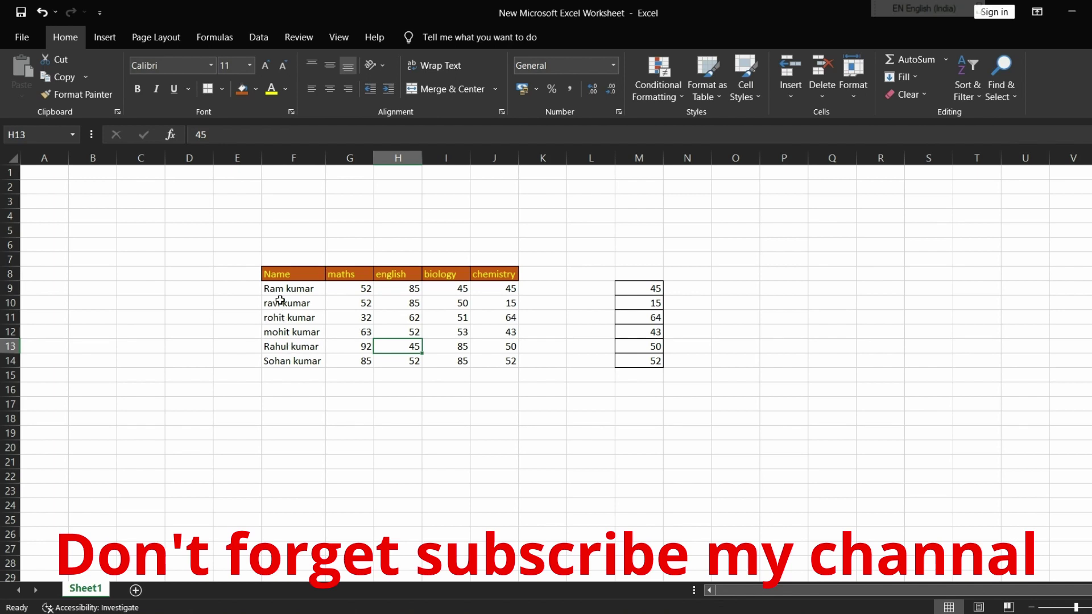
drag(264, 278, 516, 375)
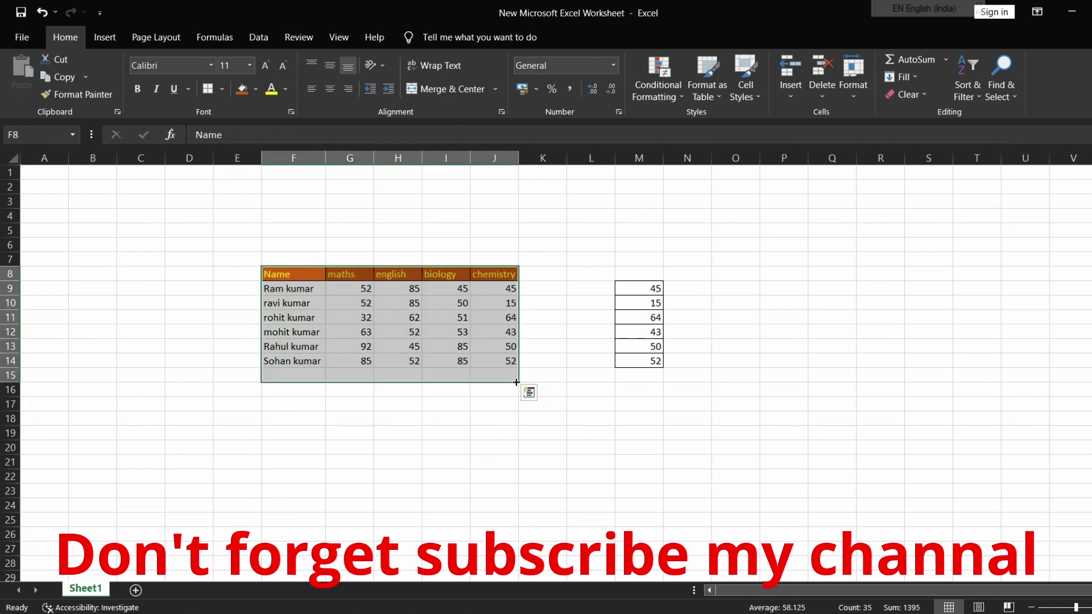
- Apply All Borders to the table F8:J14 using Alt, H, B, A
drag(517, 383, 516, 369)
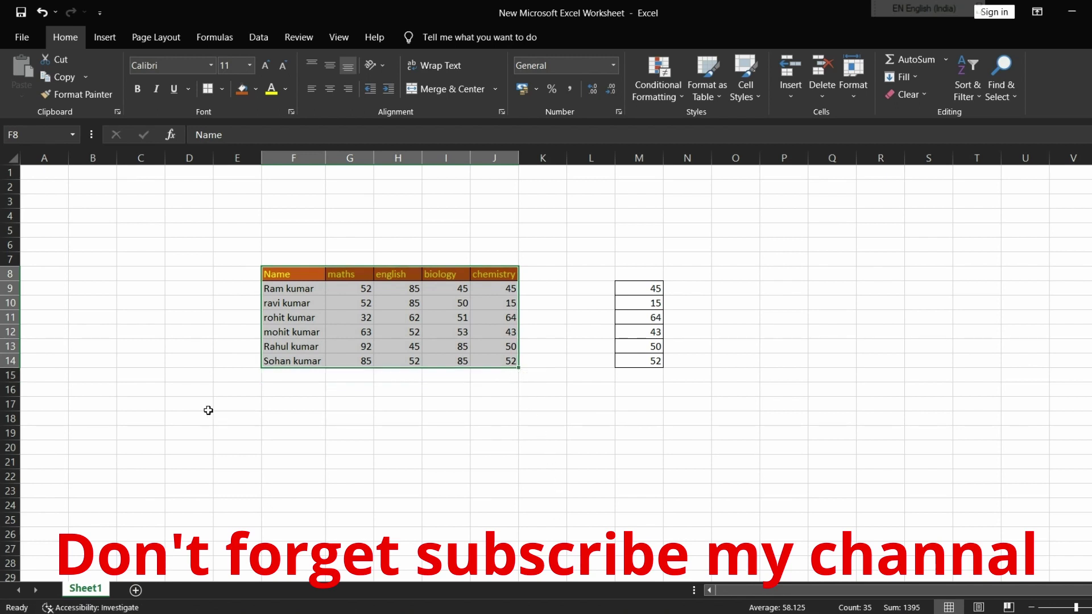
key(alt)
key(h)
key(b)
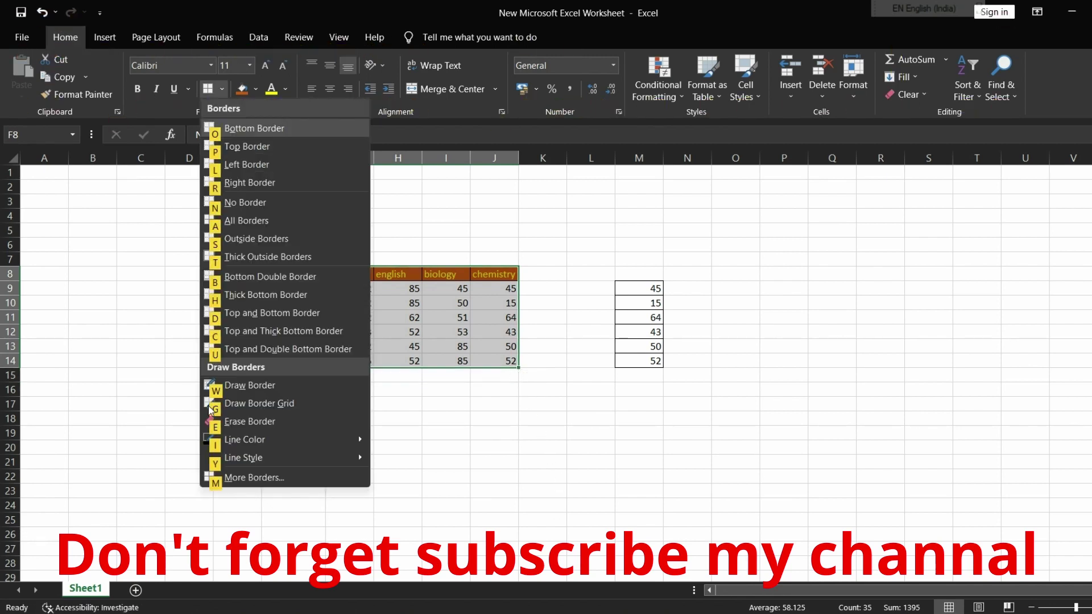
key(a)
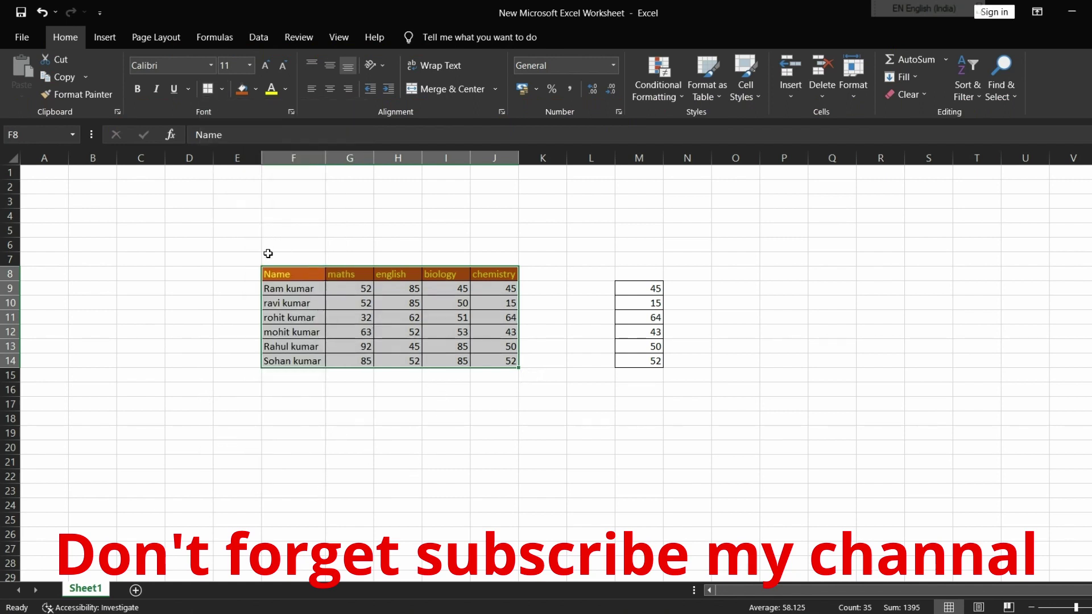
- Make the header row F8:J8 bold
click(345, 336)
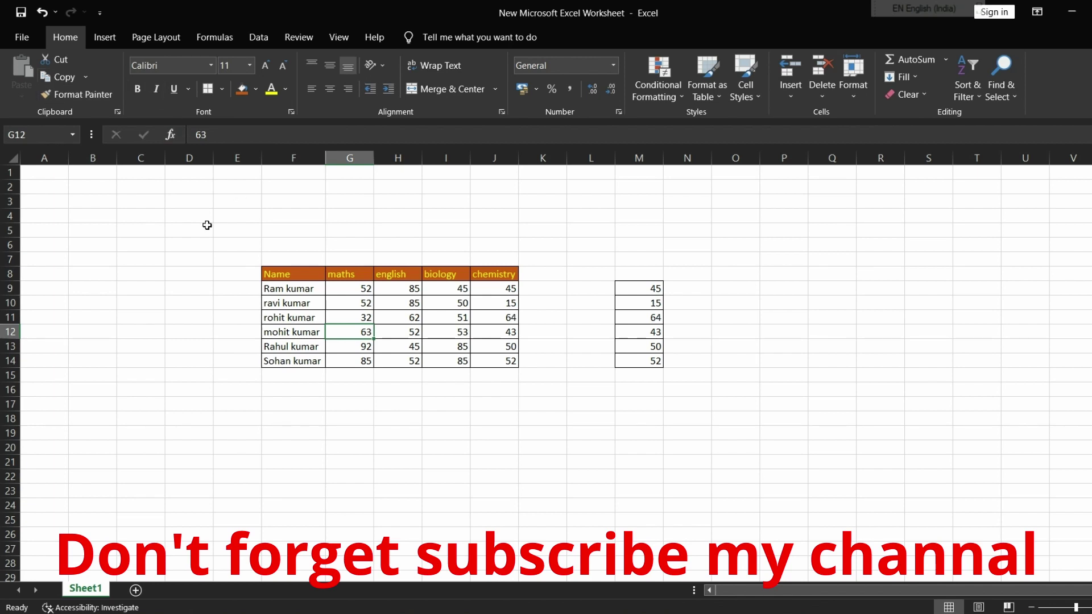
drag(278, 289, 417, 292)
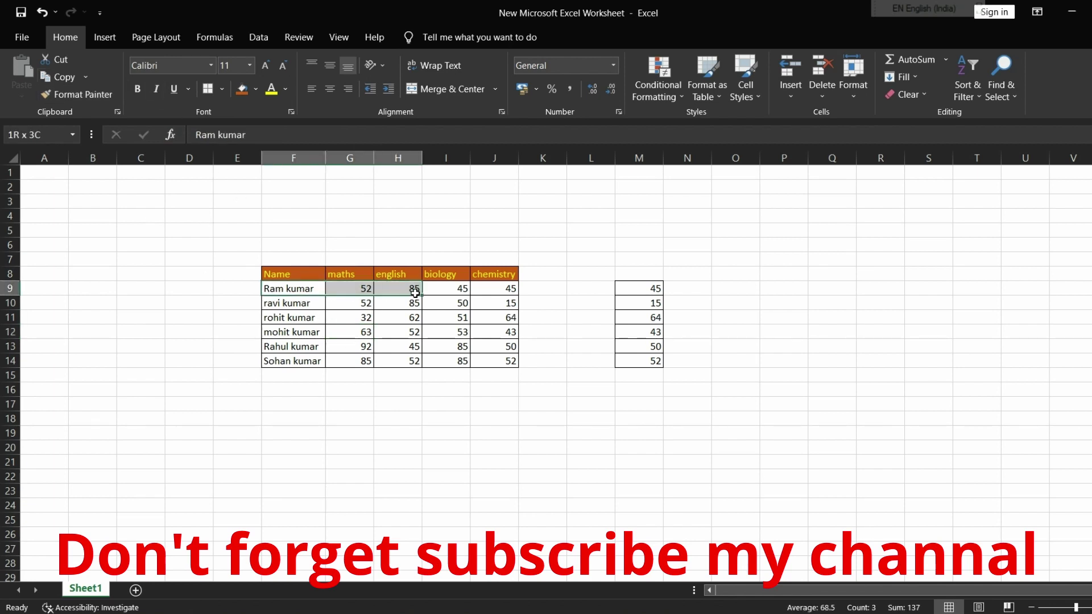
drag(266, 283, 304, 266)
click(304, 258)
click(286, 274)
drag(286, 274, 489, 274)
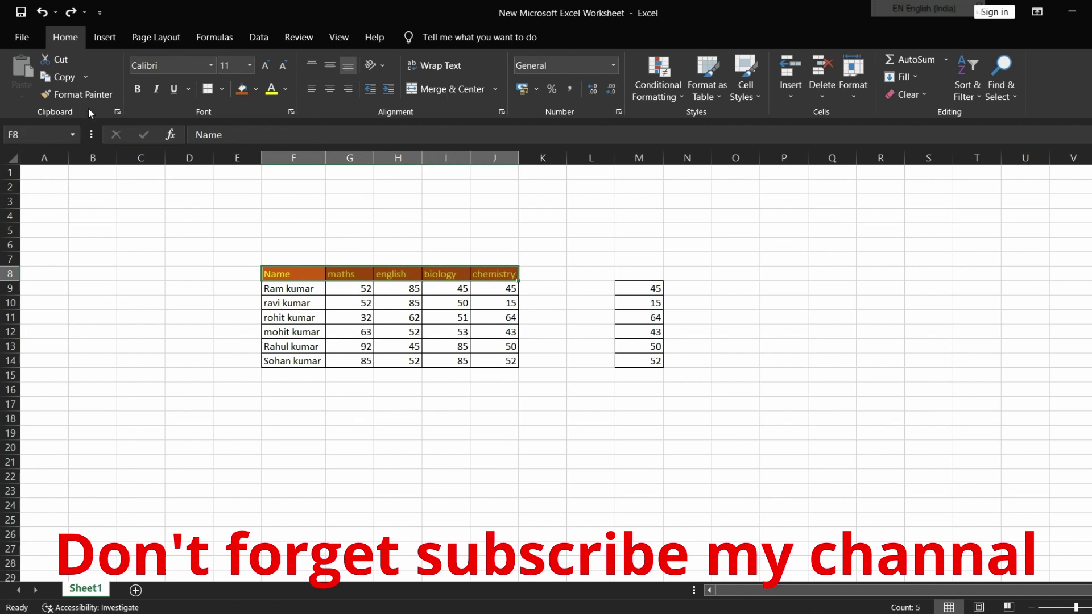
click(136, 90)
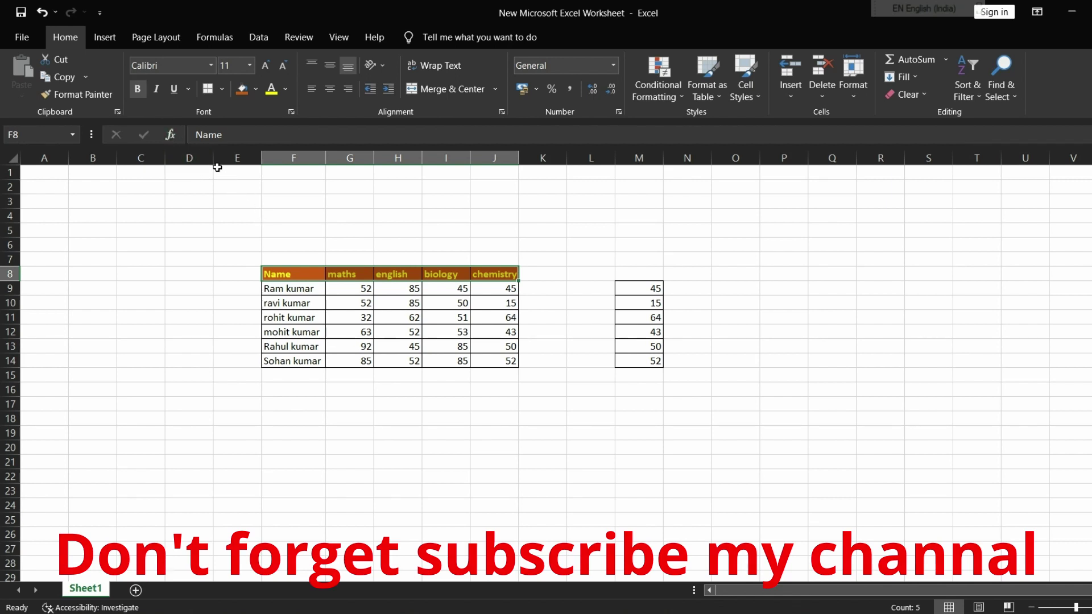
- Make the bold header text italic and underlined too
click(155, 90)
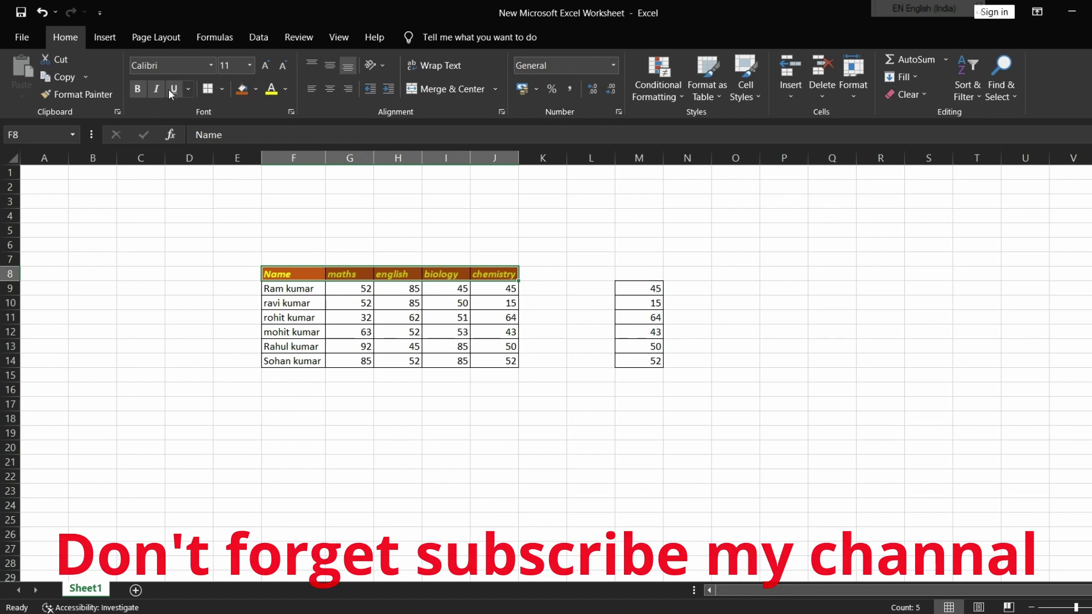
click(170, 90)
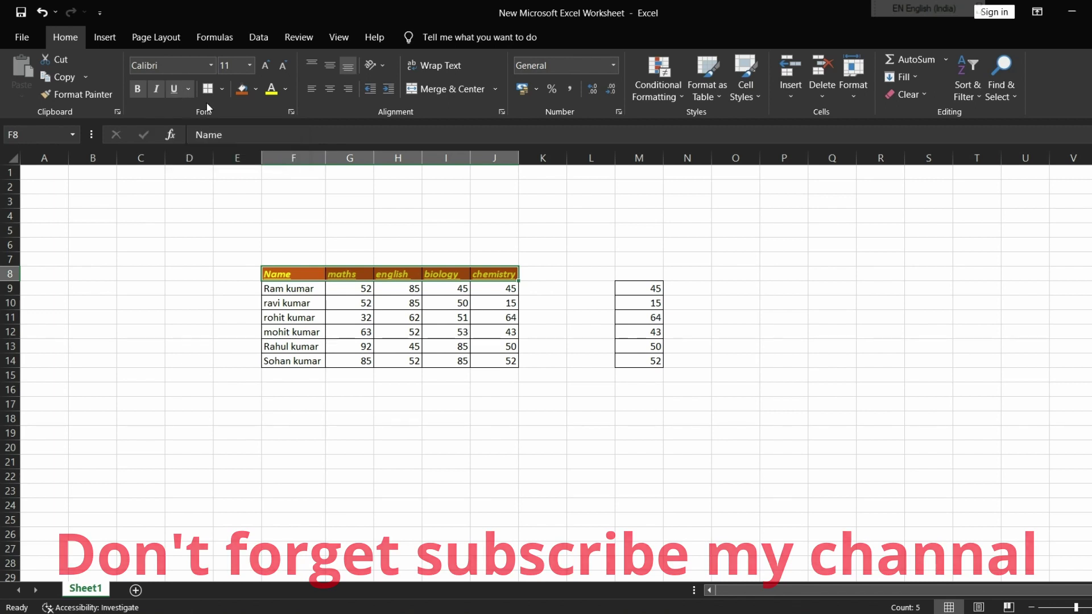
click(223, 89)
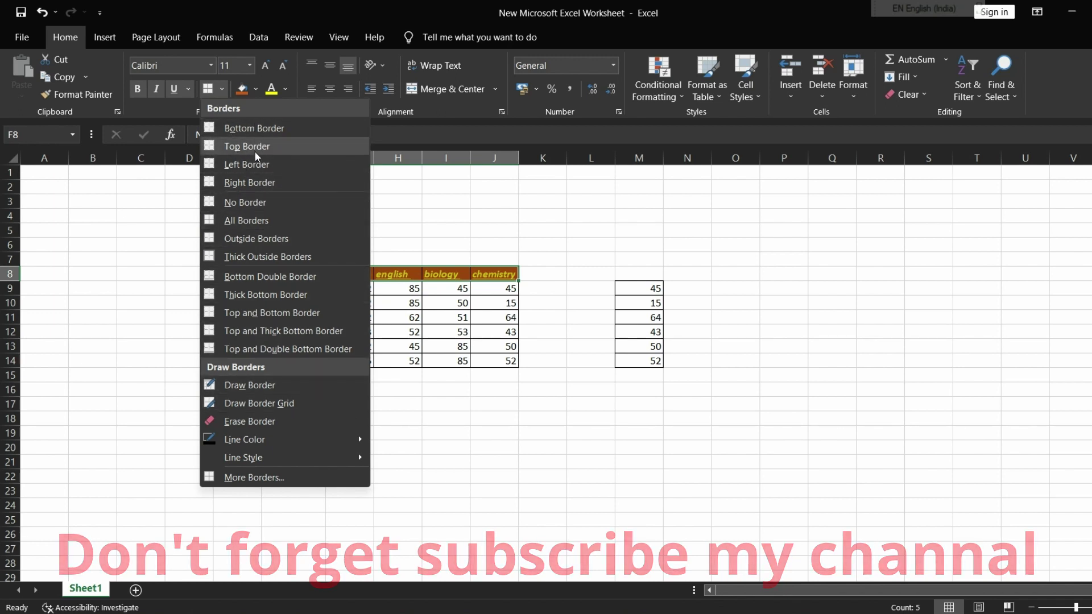
- Remove all borders from the marks table
click(406, 388)
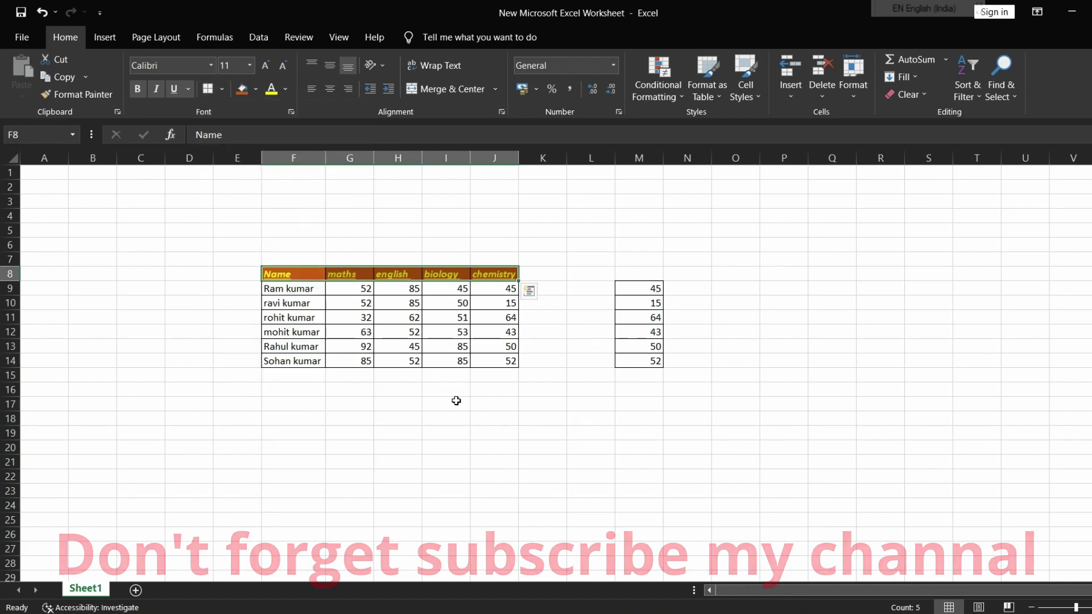
mouse_move(293, 281)
mouse_down()
mouse_move(471, 345)
mouse_move(283, 275)
mouse_move(495, 357)
mouse_up()
click(282, 275)
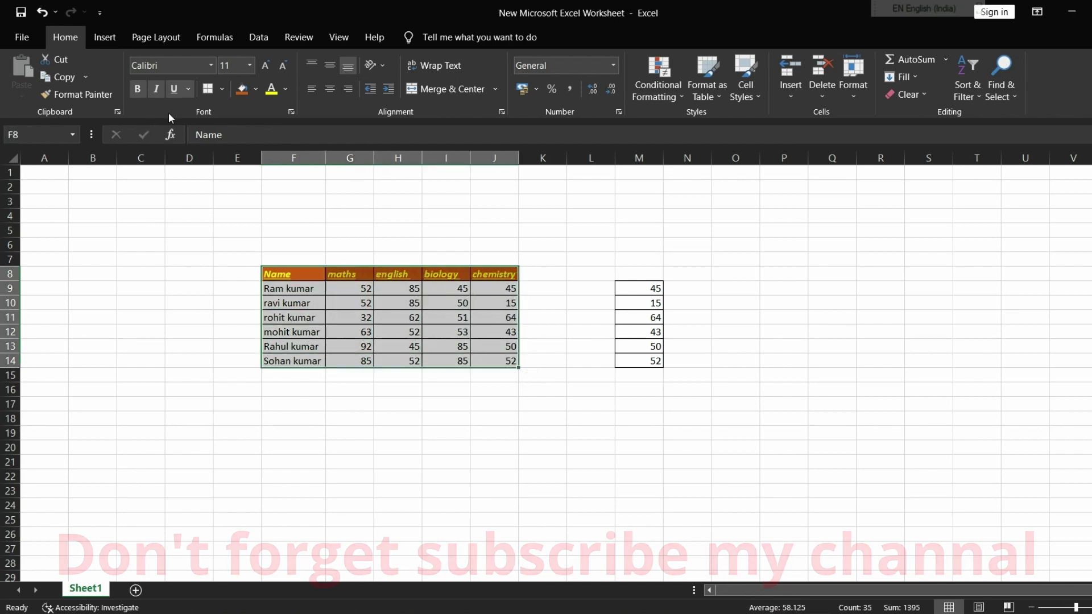
click(221, 90)
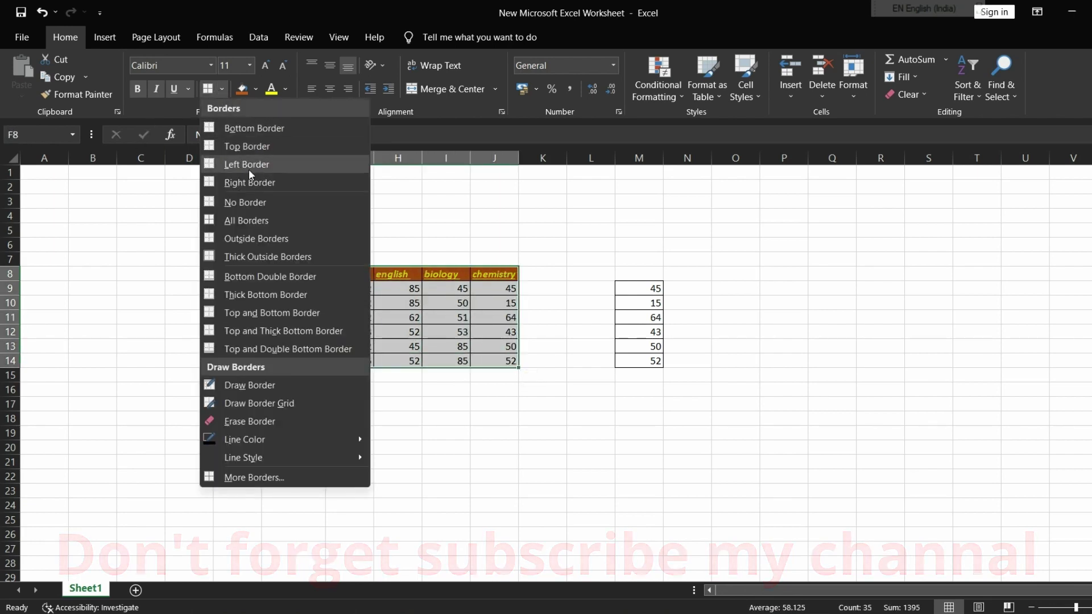
click(247, 204)
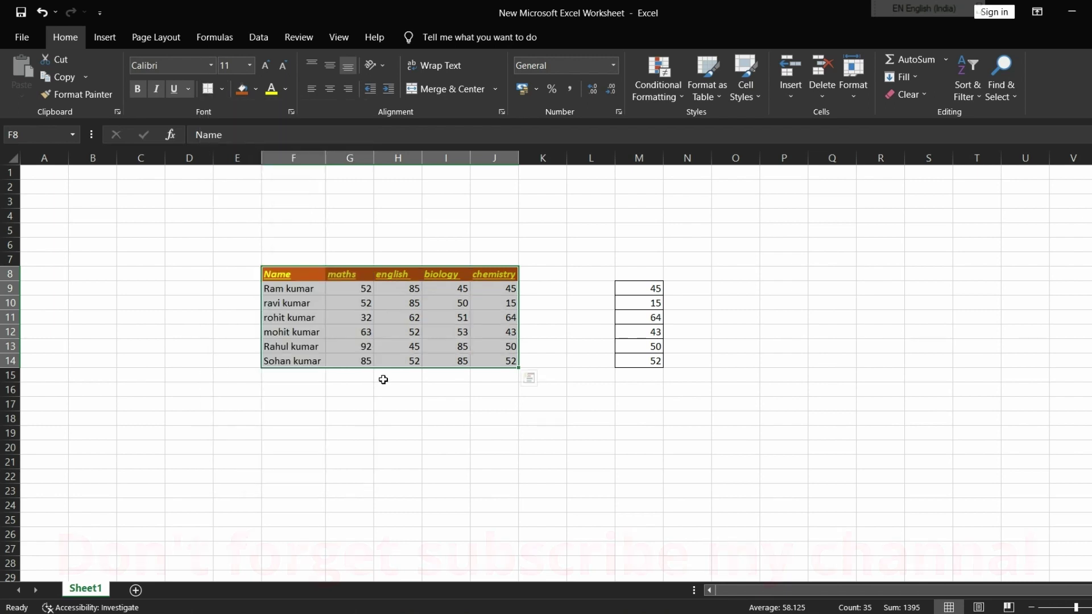
- Draw an outside border around the table F8:J14
click(417, 417)
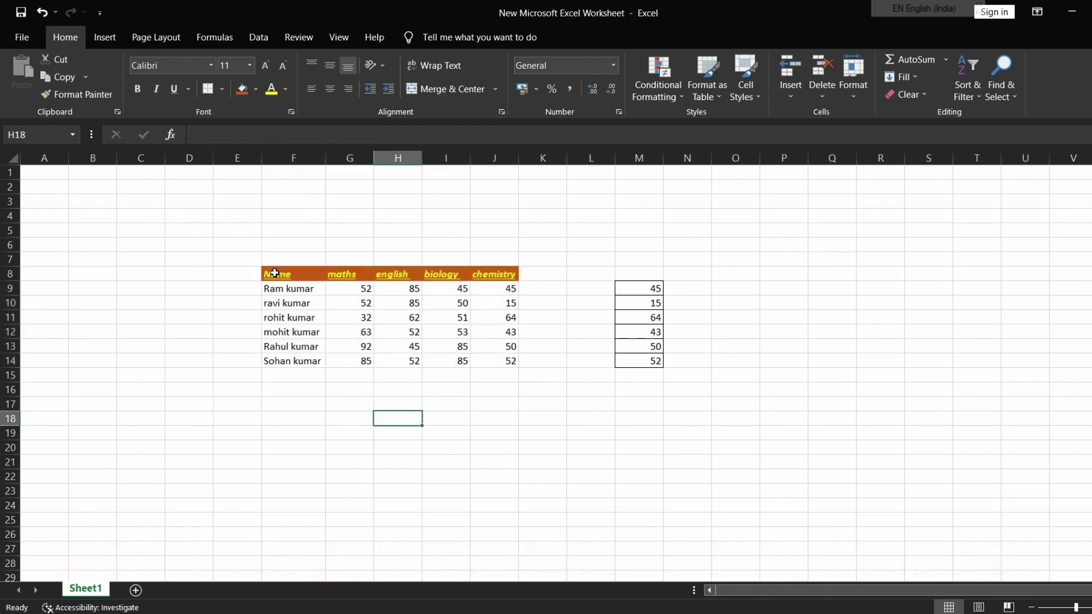
drag(272, 274, 512, 371)
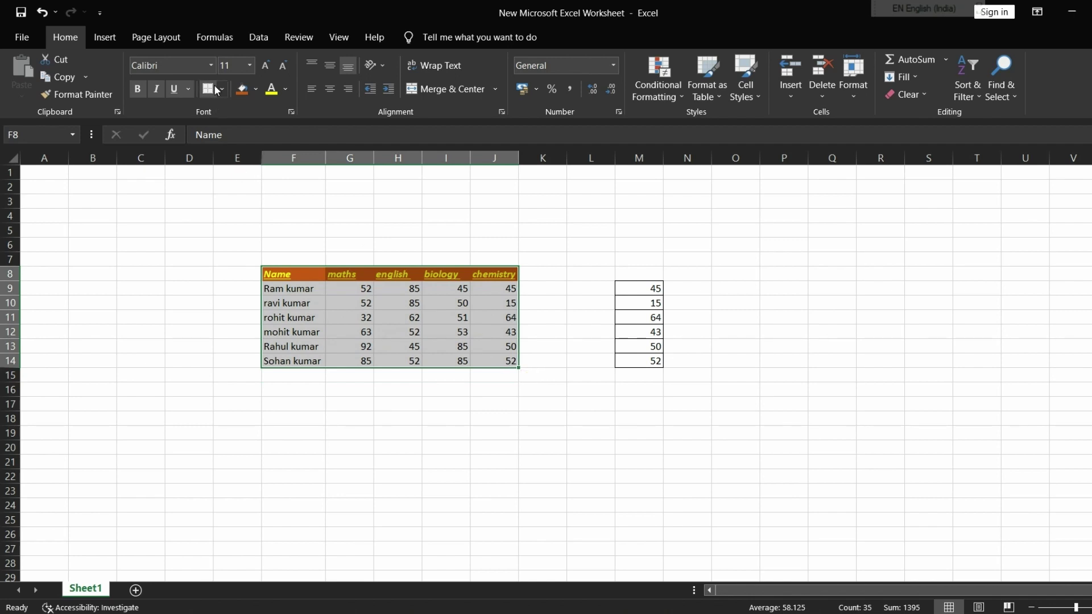
click(222, 89)
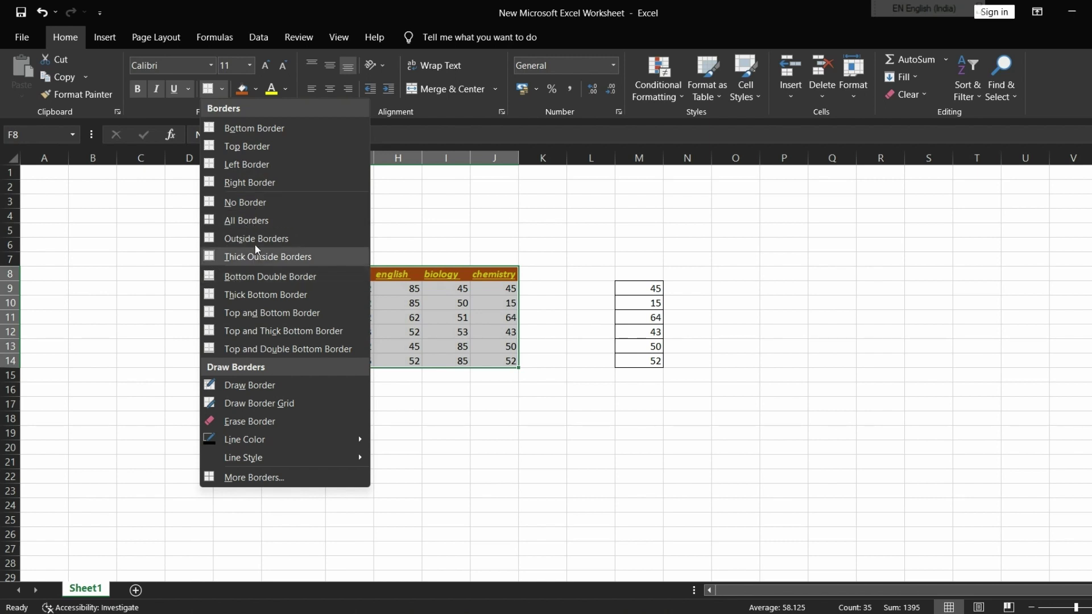
click(256, 238)
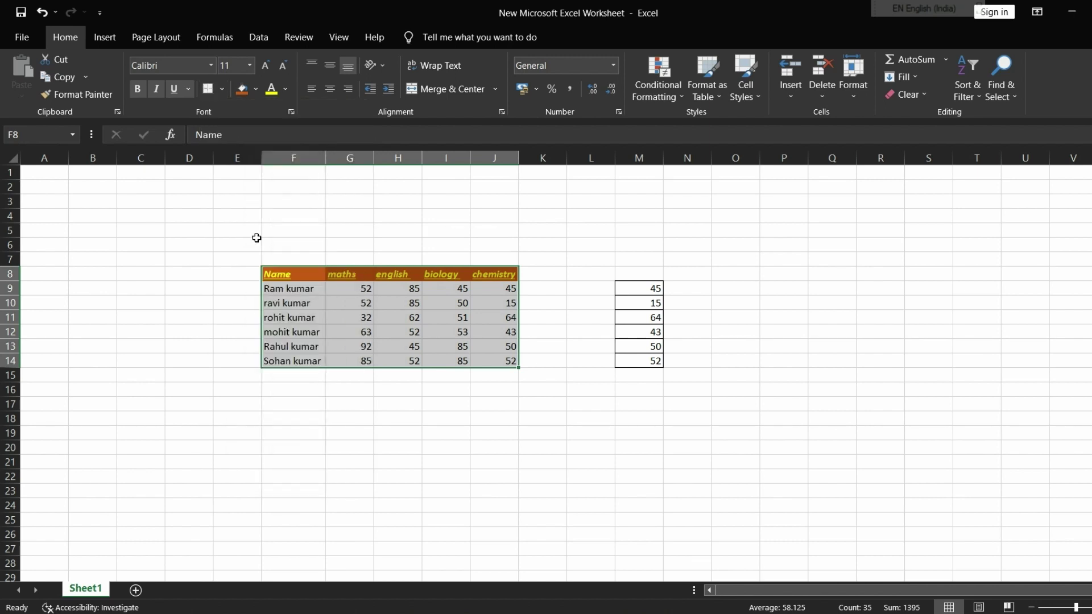
- Apply a cell border style to the whole table F8:J14
click(363, 377)
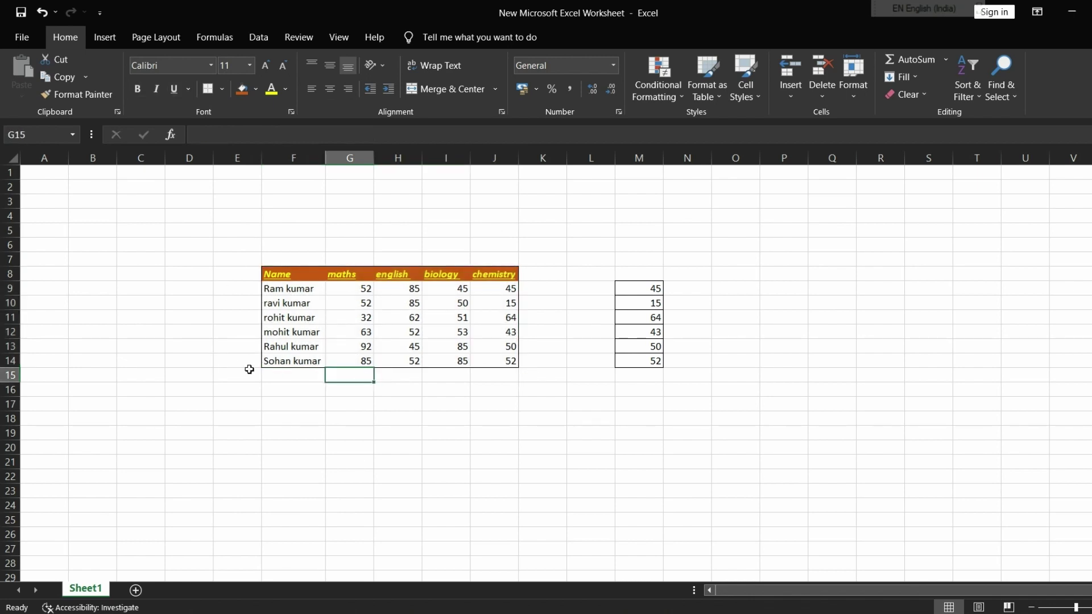
drag(272, 275, 501, 362)
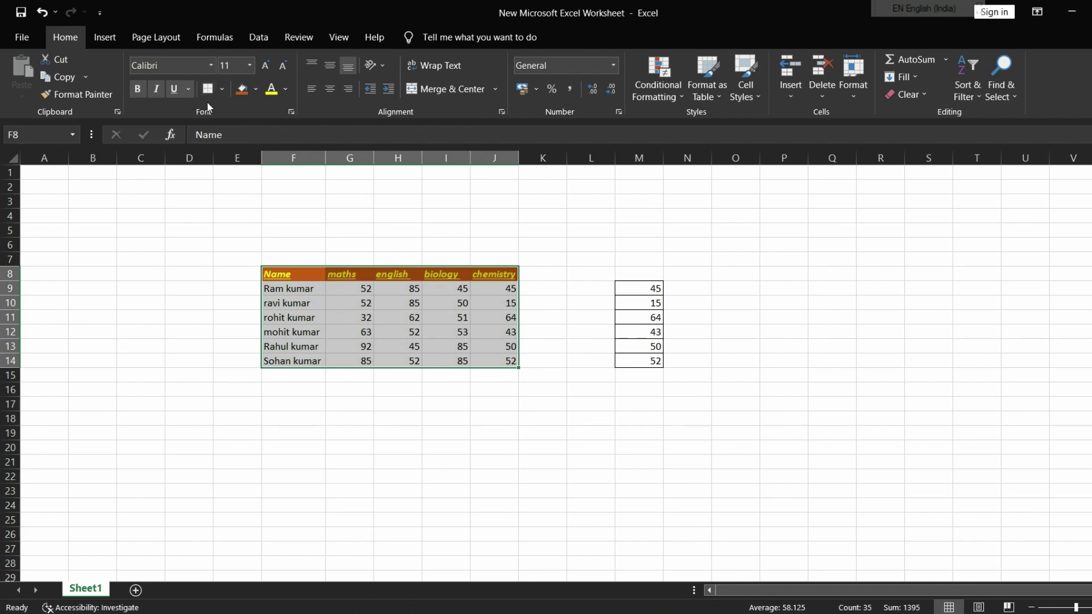
click(222, 91)
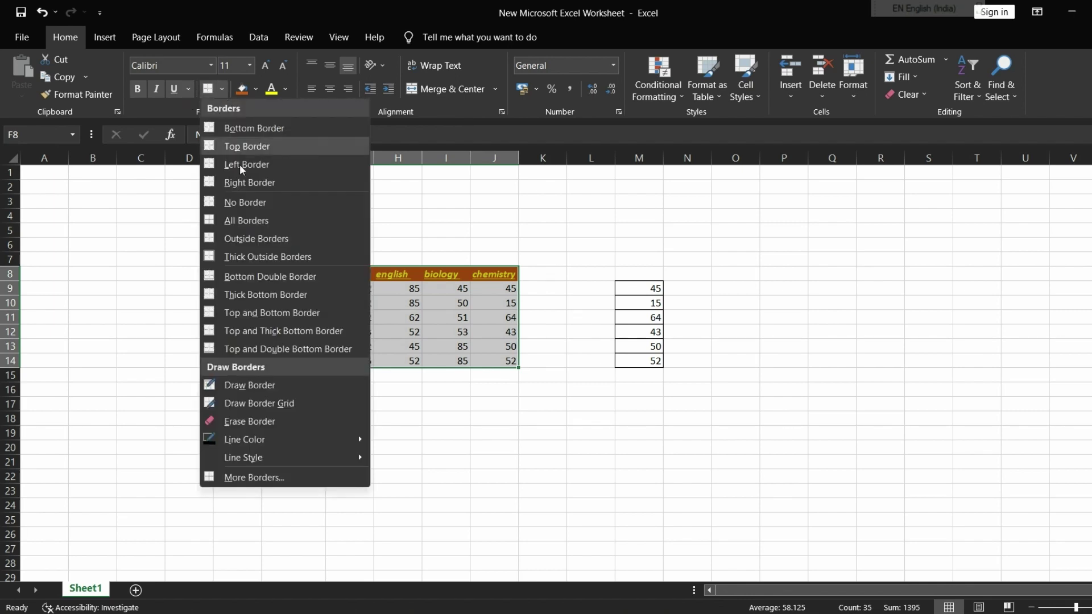
click(280, 312)
click(383, 417)
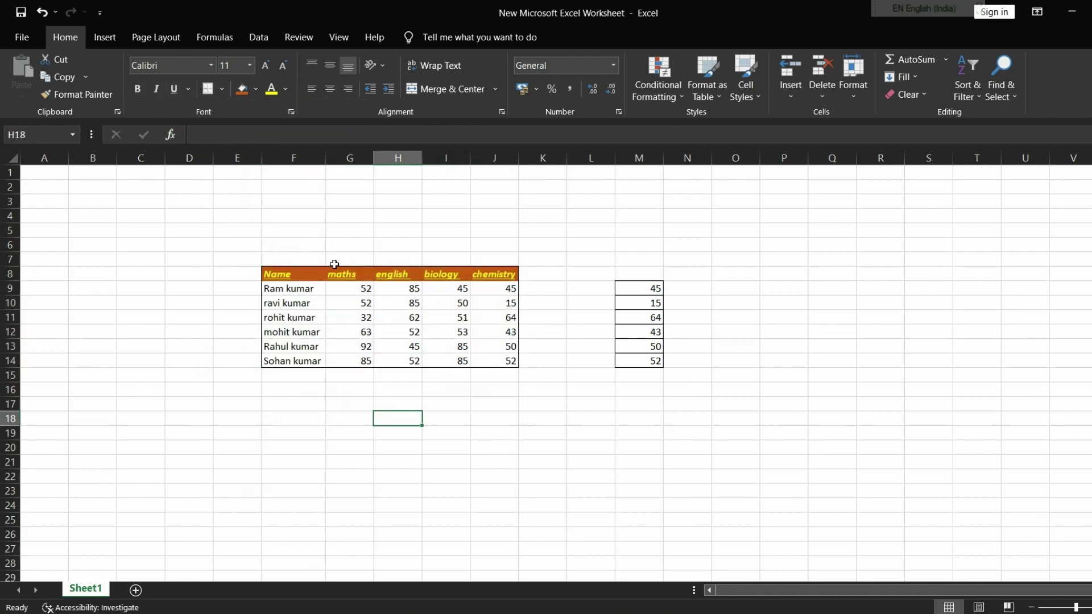
mouse_move(277, 274)
mouse_down()
mouse_move(492, 377)
mouse_move(489, 361)
mouse_up()
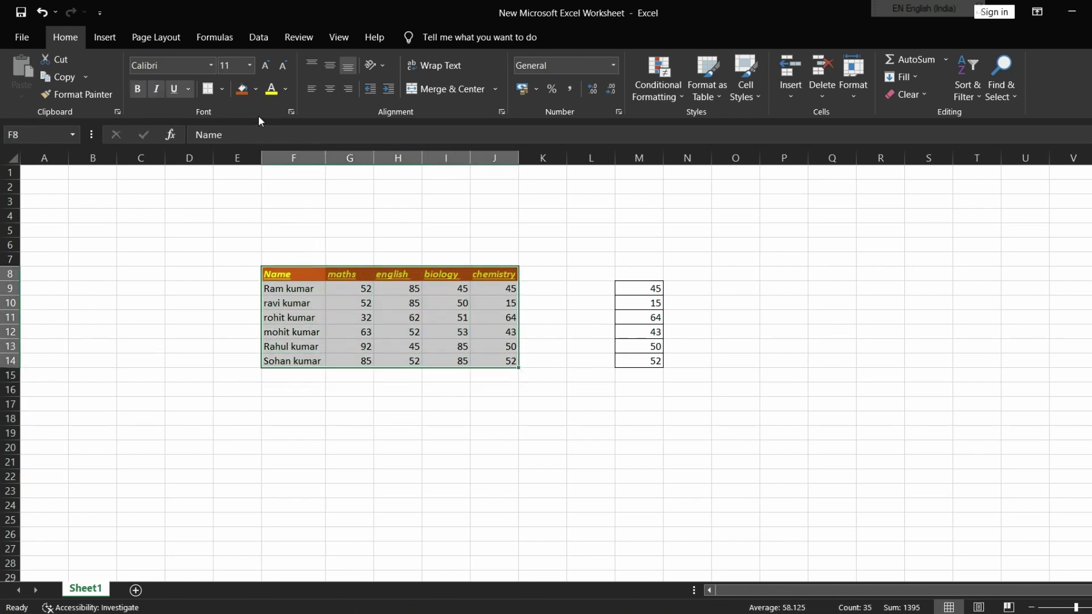
- Set the table's fill colour to No Fill
click(249, 90)
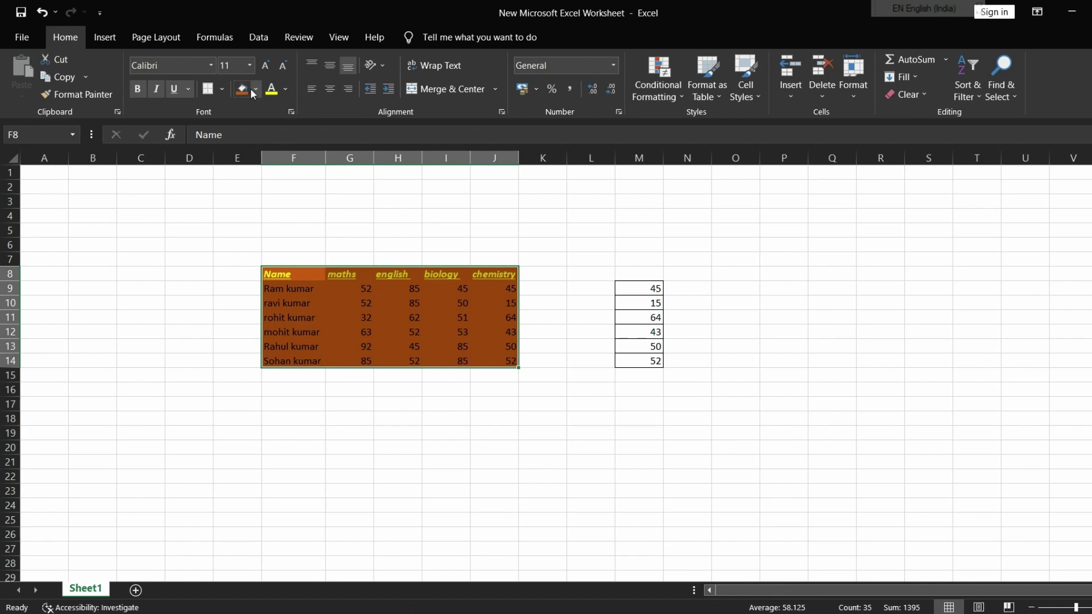
click(255, 89)
click(240, 92)
click(255, 90)
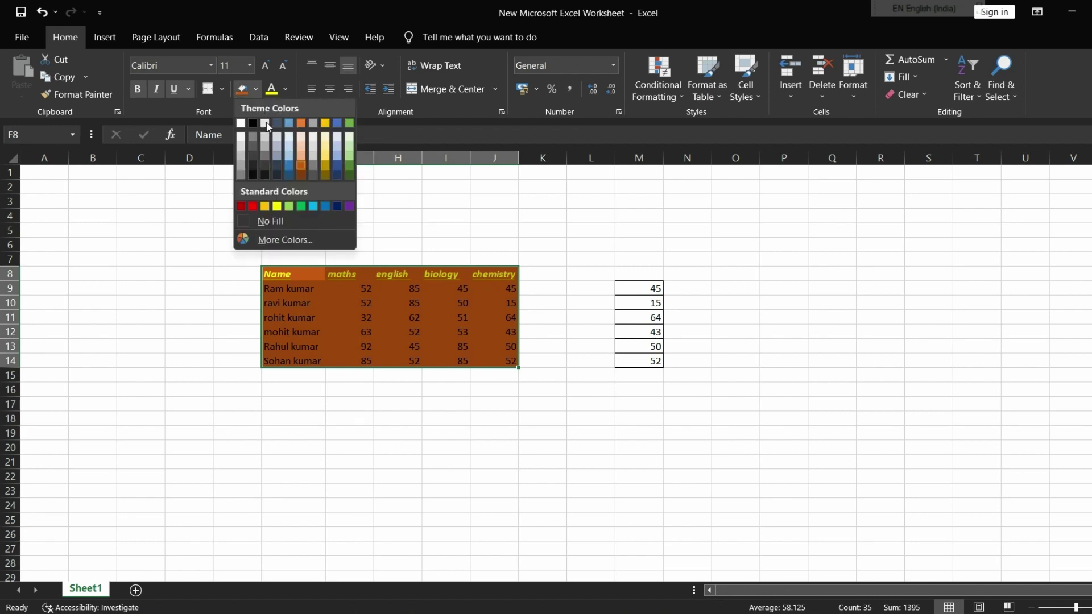
click(274, 219)
click(274, 217)
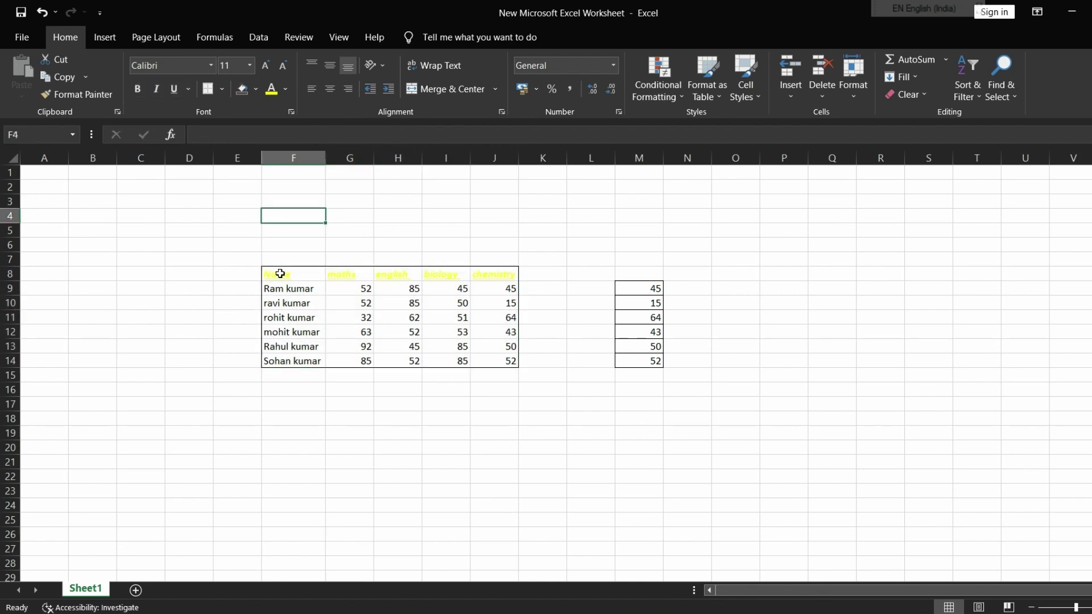
- Fill the header row F8:J8 red
drag(281, 274, 501, 270)
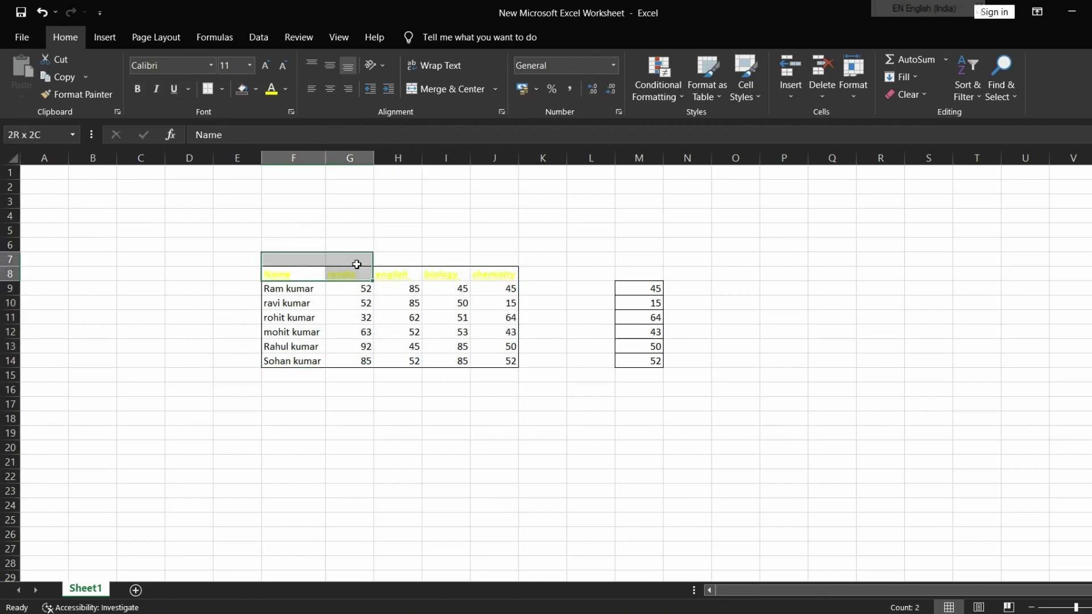
click(256, 89)
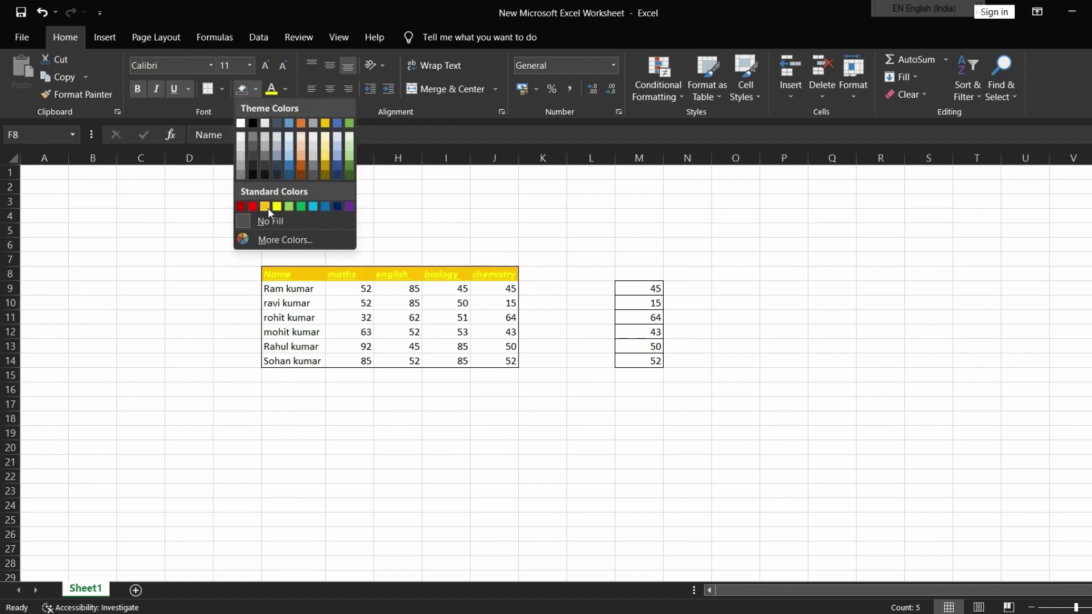
click(252, 206)
click(211, 267)
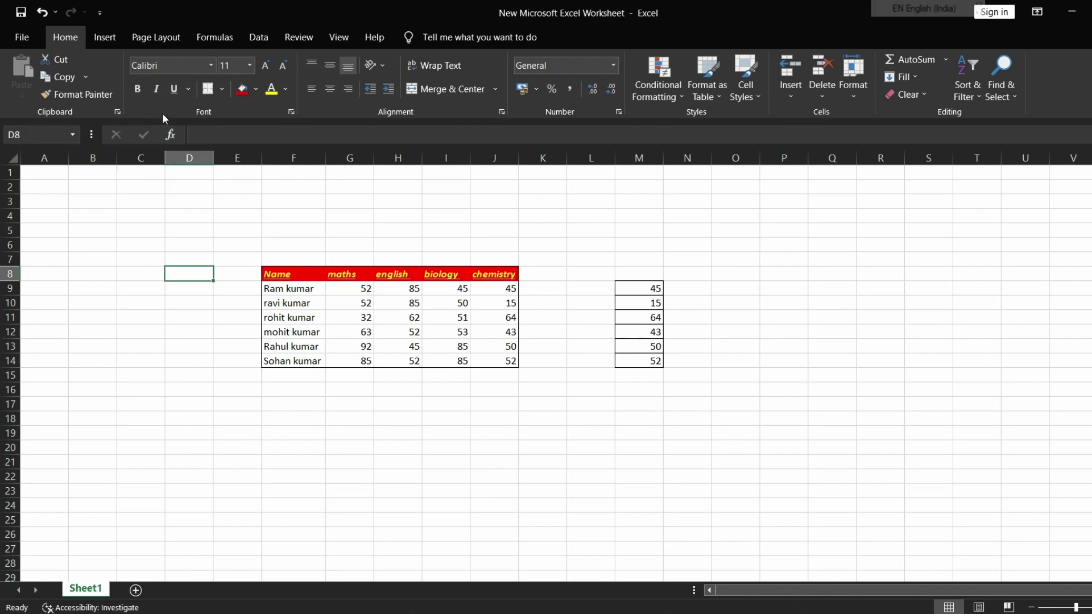
- Set the names and marks in F9:J14 to font size 16
drag(264, 288, 513, 363)
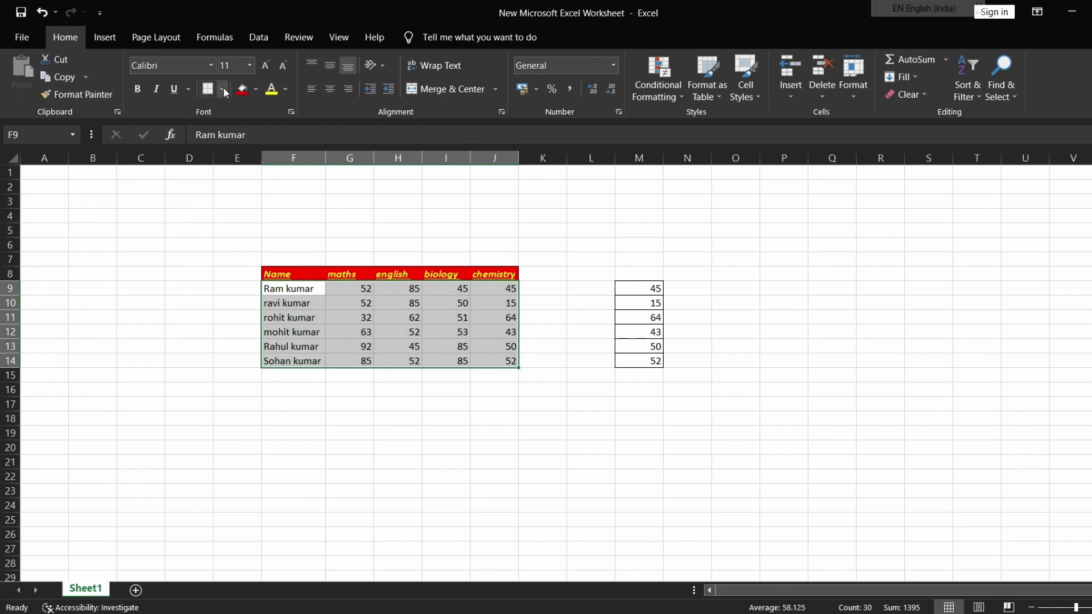
click(265, 65)
click(265, 66)
click(265, 66)
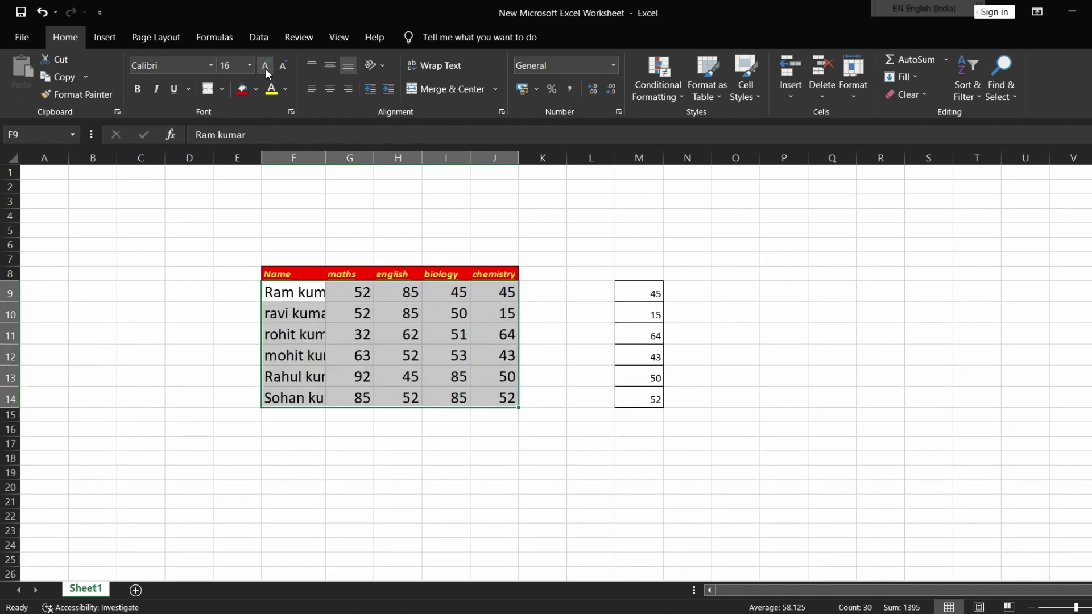
click(282, 66)
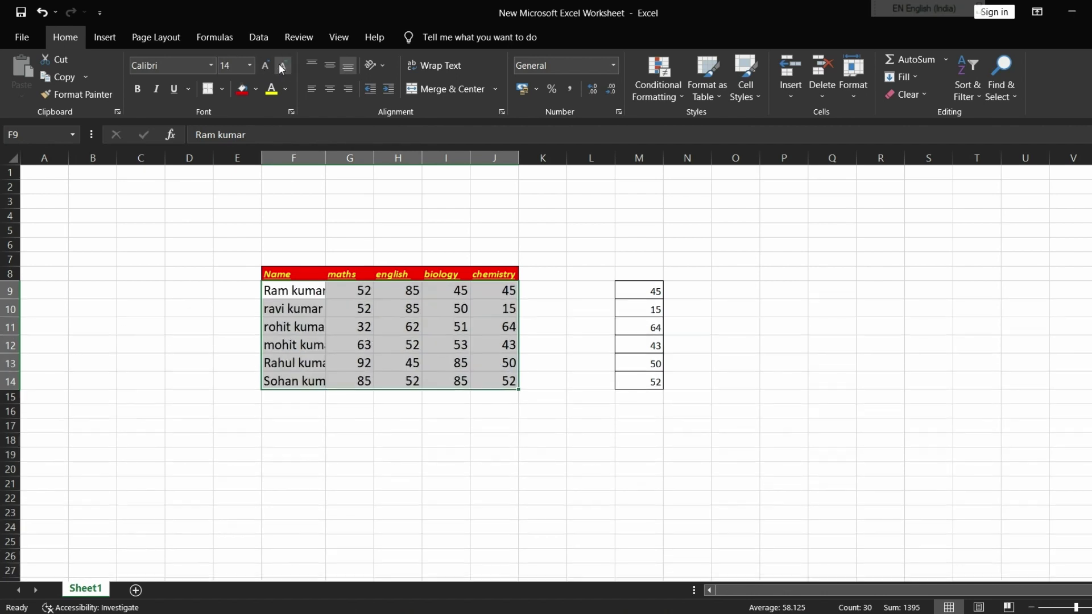
click(283, 66)
click(282, 66)
click(282, 66)
click(282, 66)
click(282, 66)
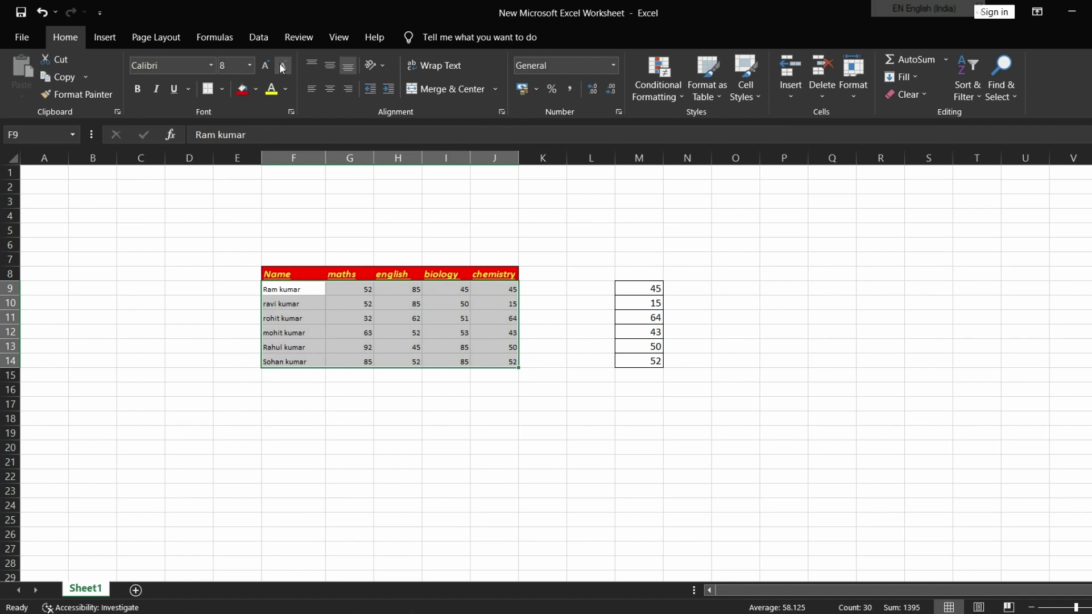
click(265, 59)
click(266, 60)
click(265, 59)
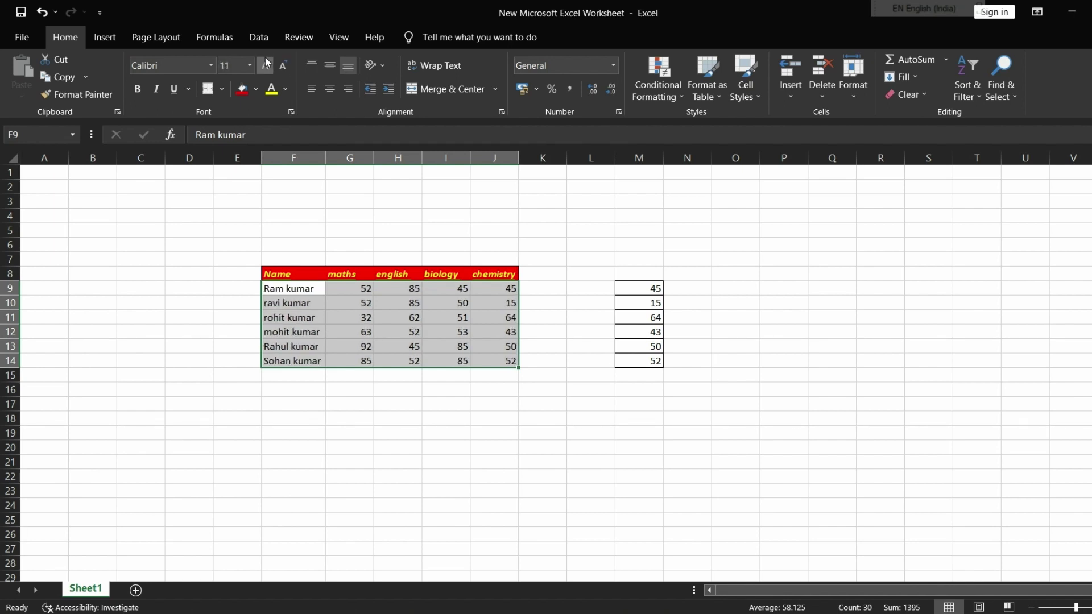
click(266, 59)
click(266, 59)
click(266, 59)
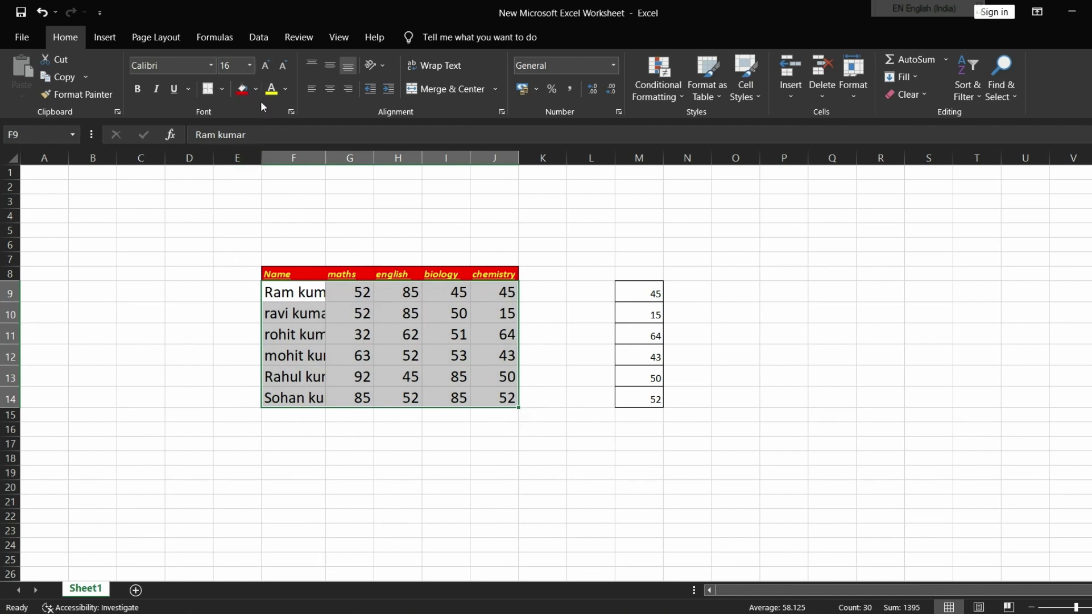
- Make the student names and marks text in F9:J14 dark green
click(287, 90)
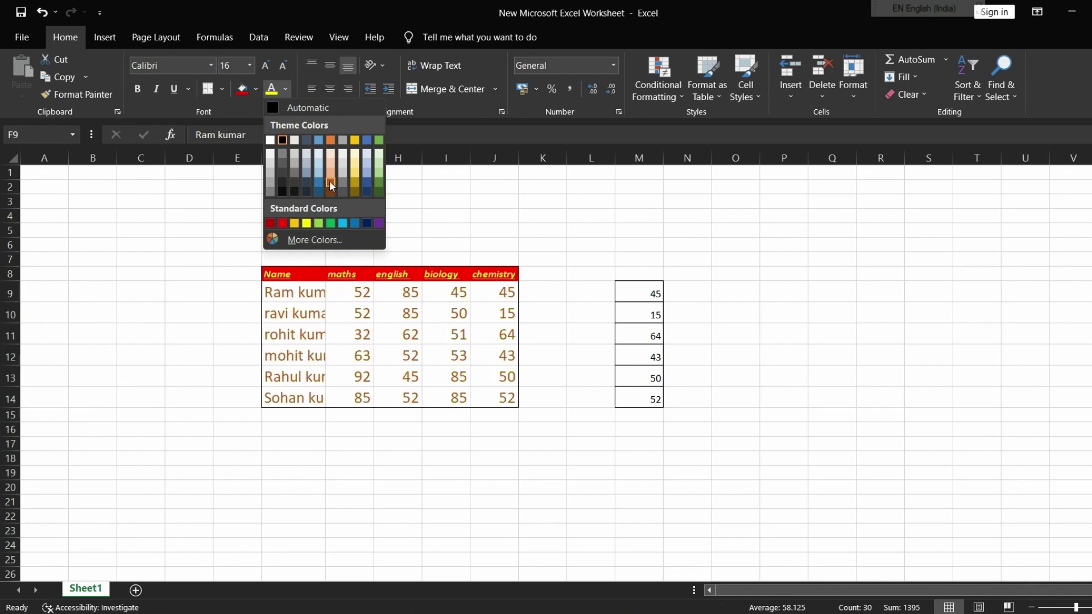
click(379, 192)
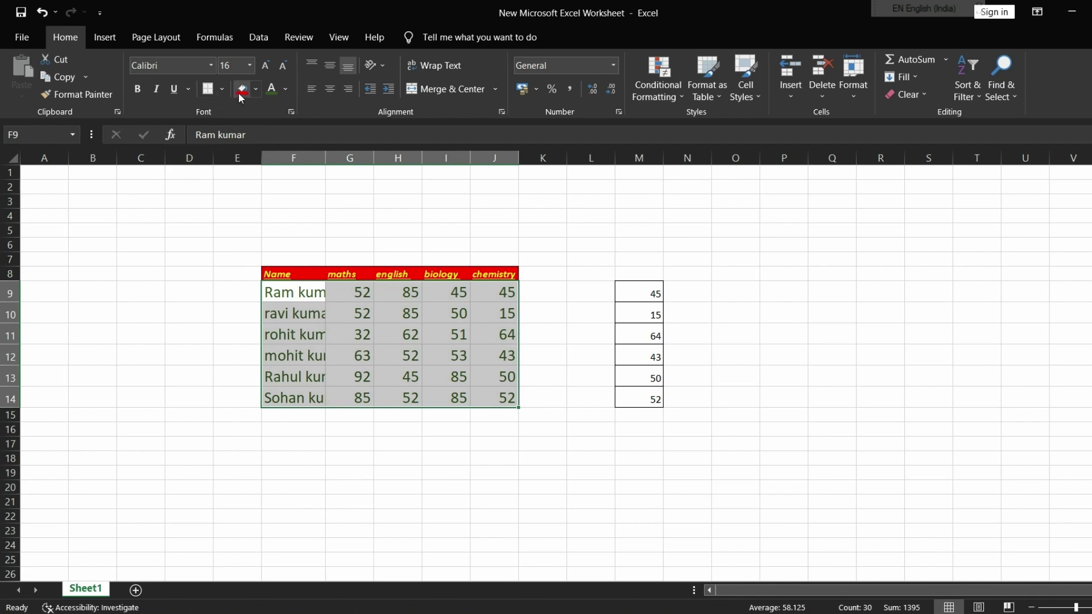
mouse_move(298, 296)
mouse_down()
mouse_move(407, 390)
mouse_move(495, 398)
mouse_up()
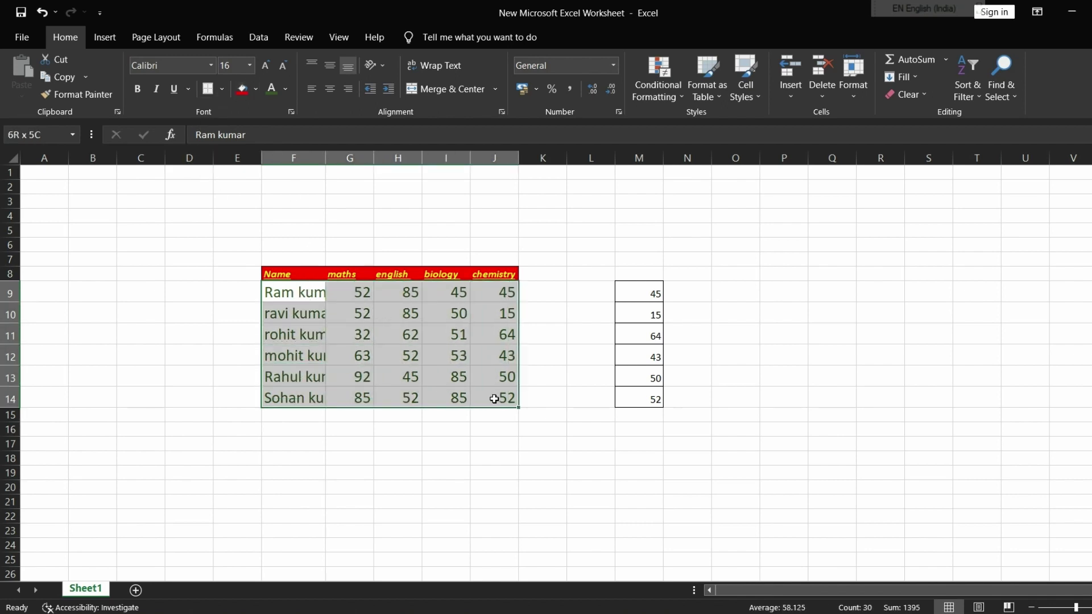
- Remove the accidental red fill so the data cells have No Fill
click(242, 88)
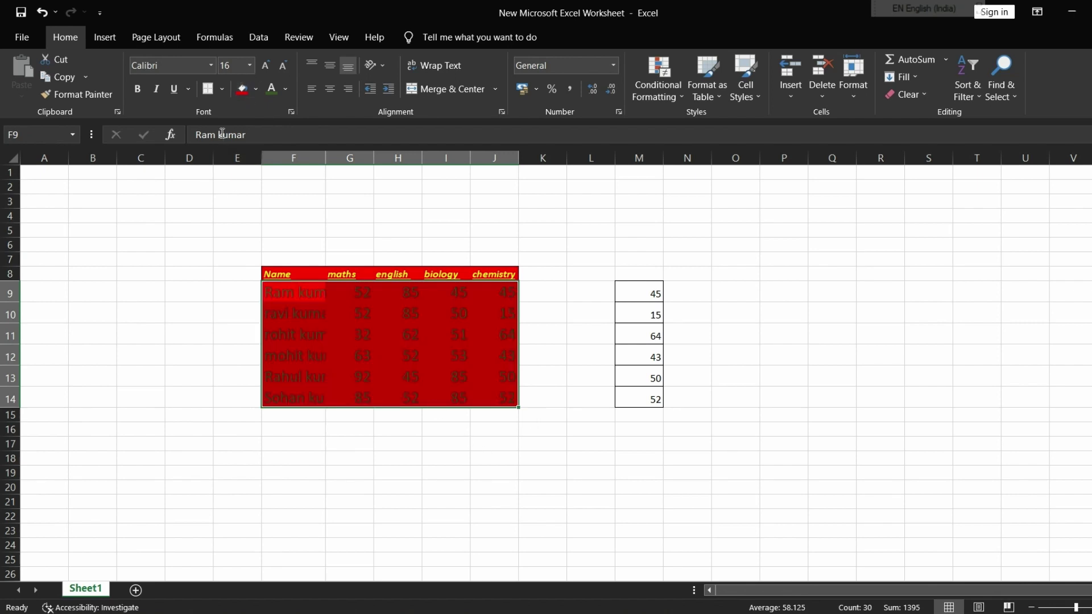
click(254, 92)
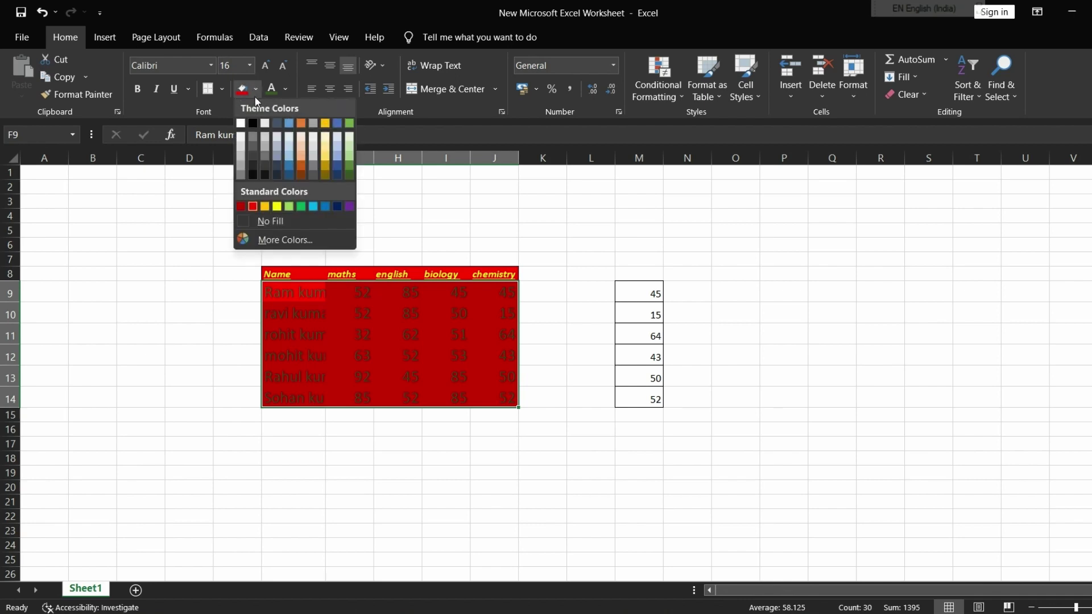
click(265, 220)
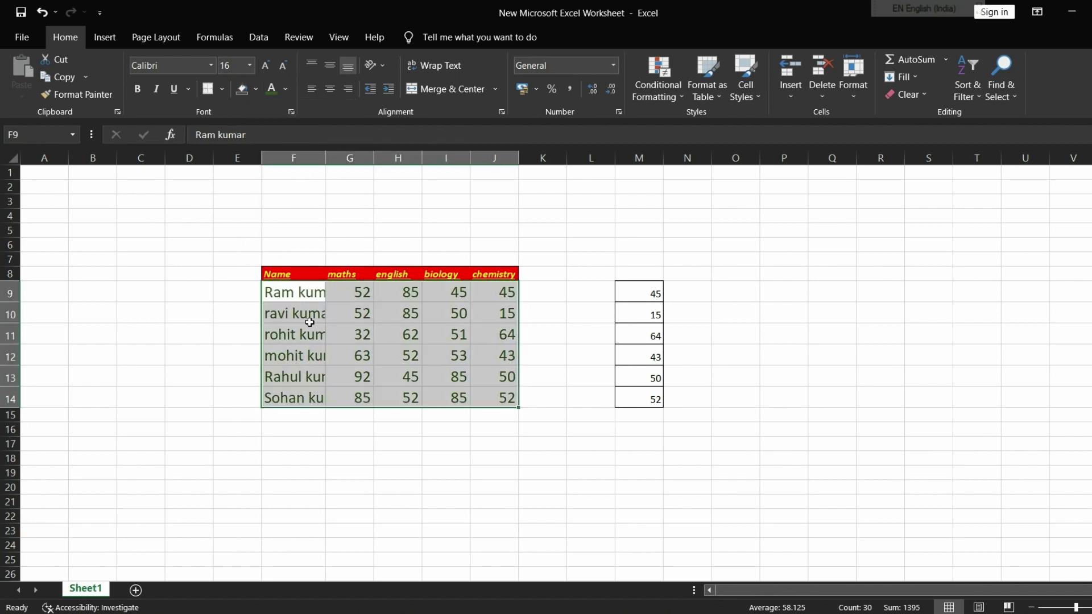
click(351, 377)
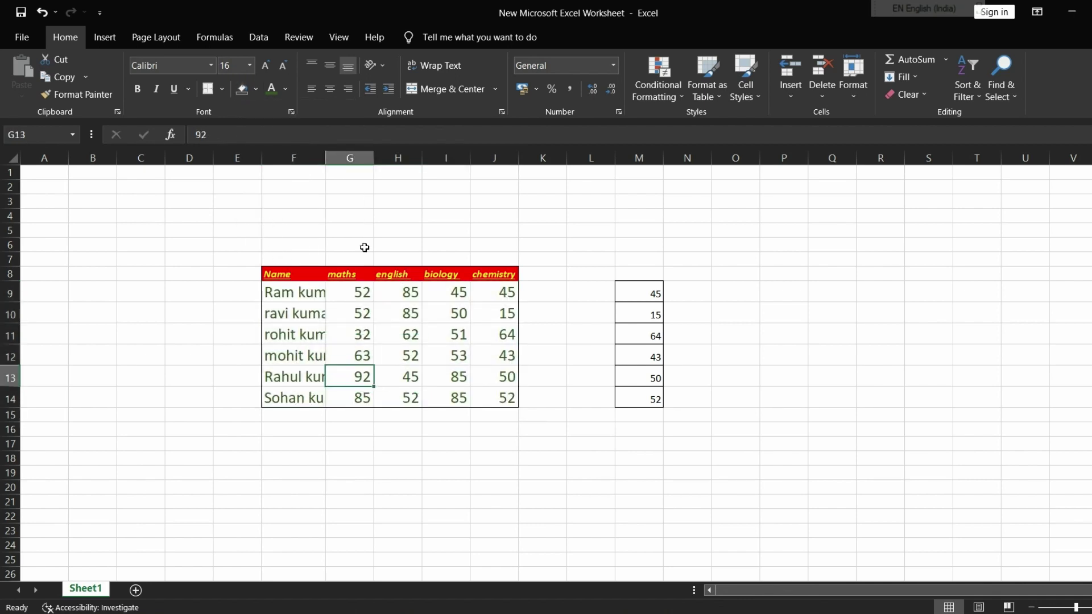
- Widen column F until the full student names fit
click(386, 342)
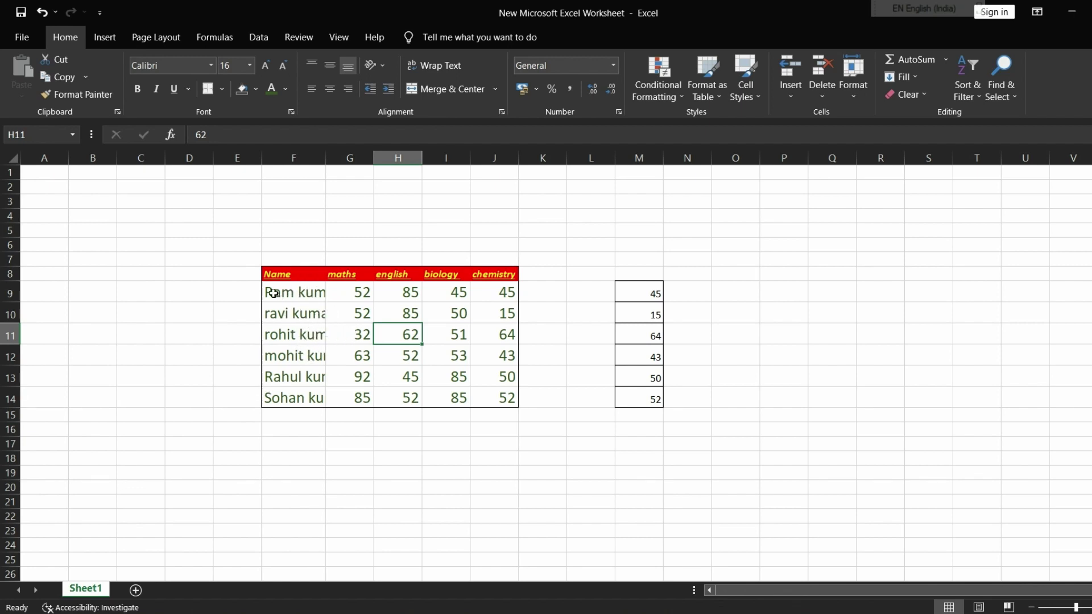
drag(326, 155, 358, 155)
click(324, 155)
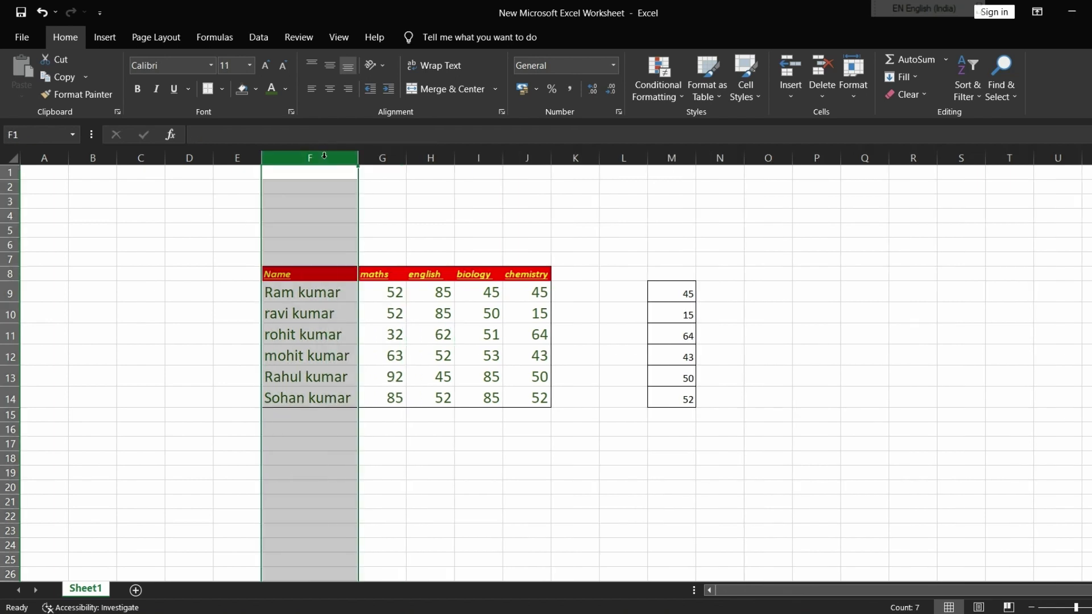
click(449, 487)
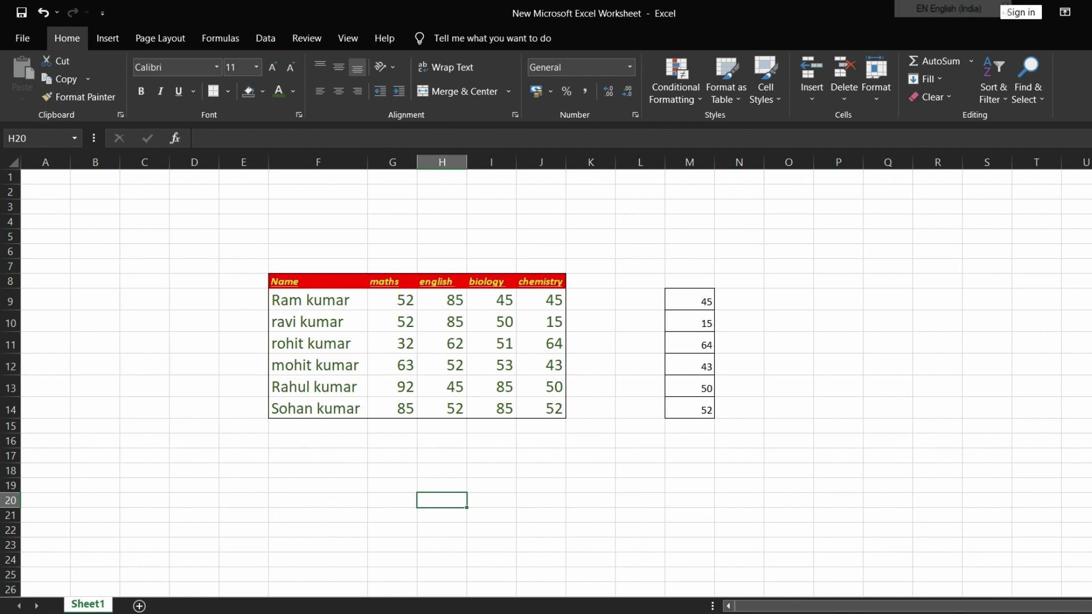
click(442, 571)
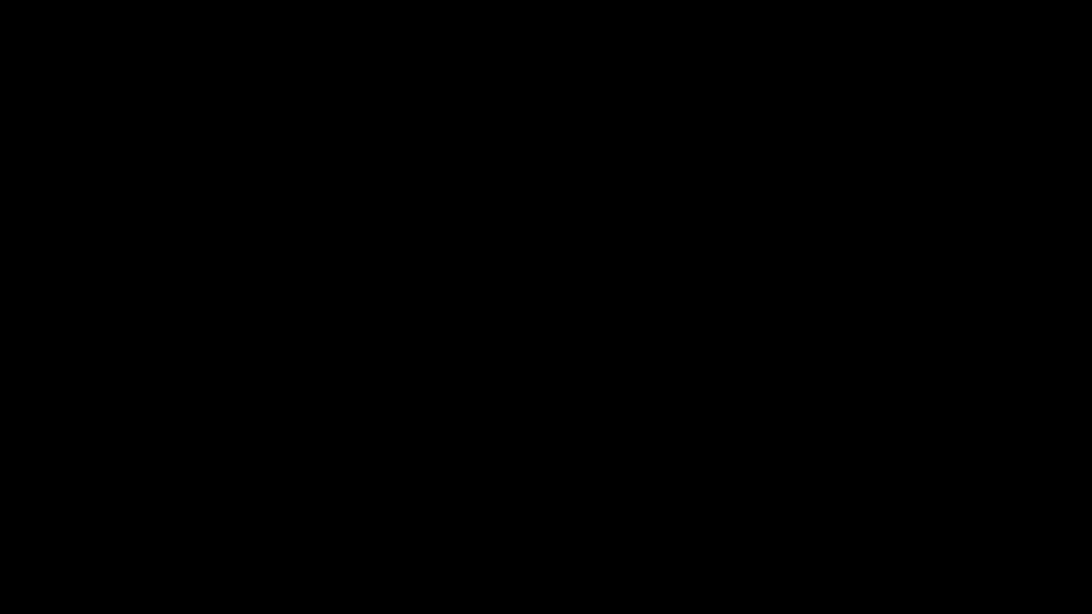